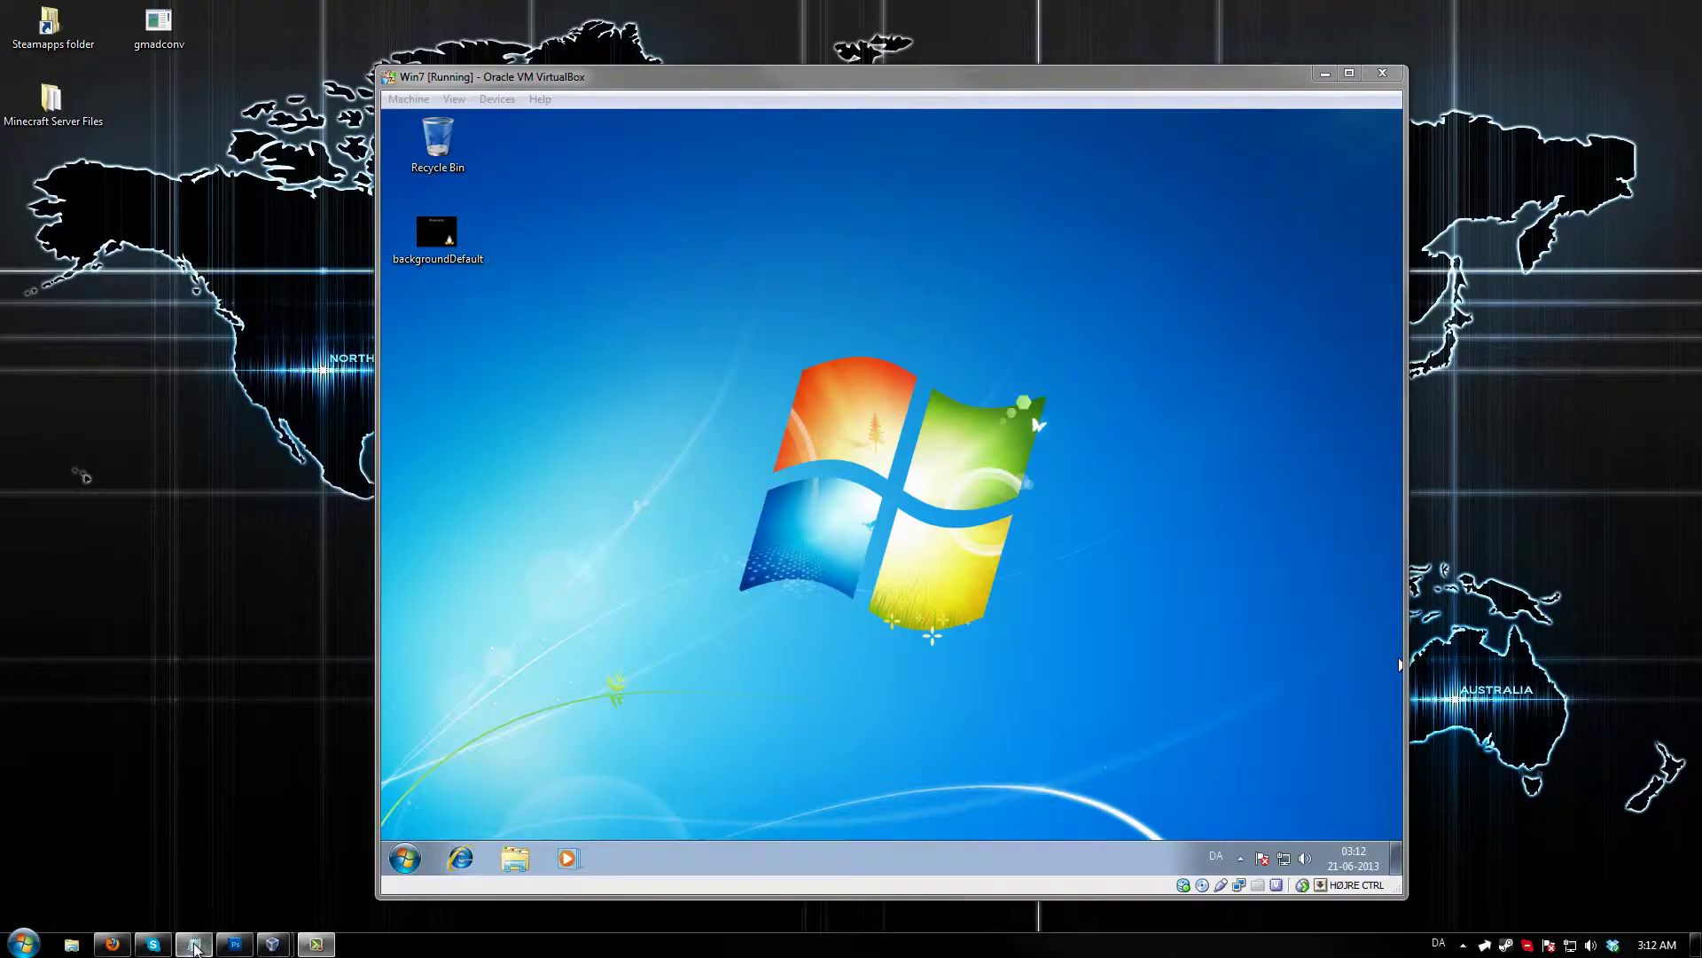
Step: Bring the Windows 7 VirtualBox VM window to the front from the host taskbar
{"action": "left_click", "coordinate": [195, 945]}
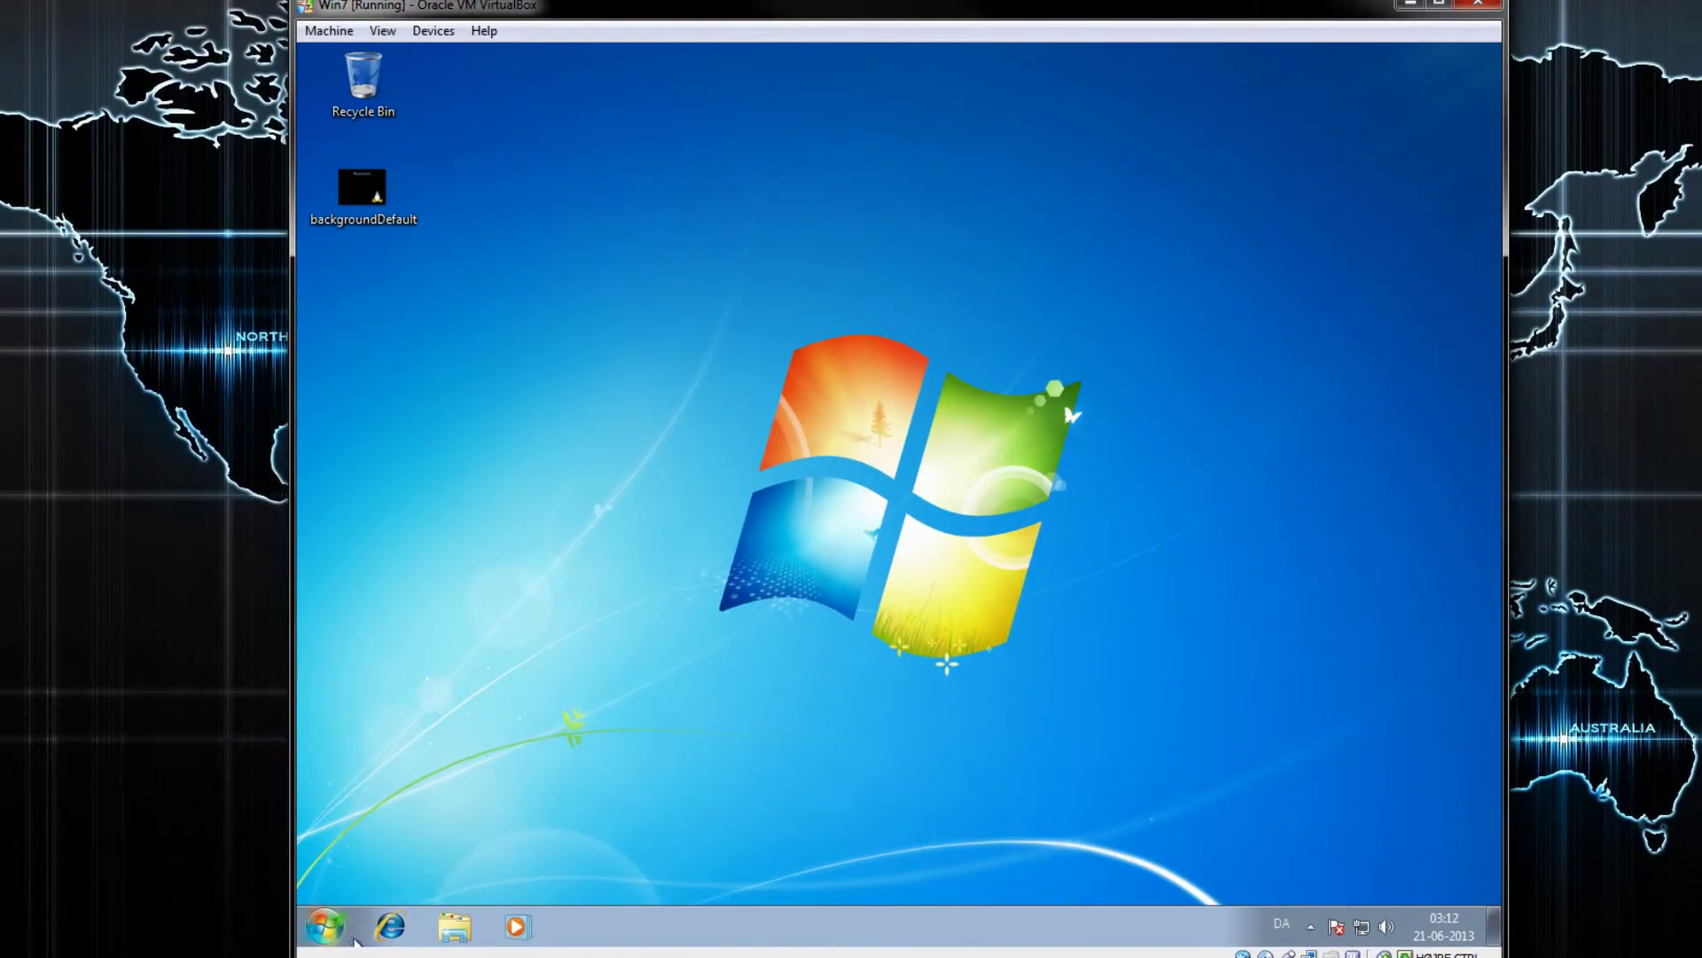
Step: Launch regedit through the Run dialog and approve the UAC prompt
{"action": "left_click", "coordinate": [328, 927]}
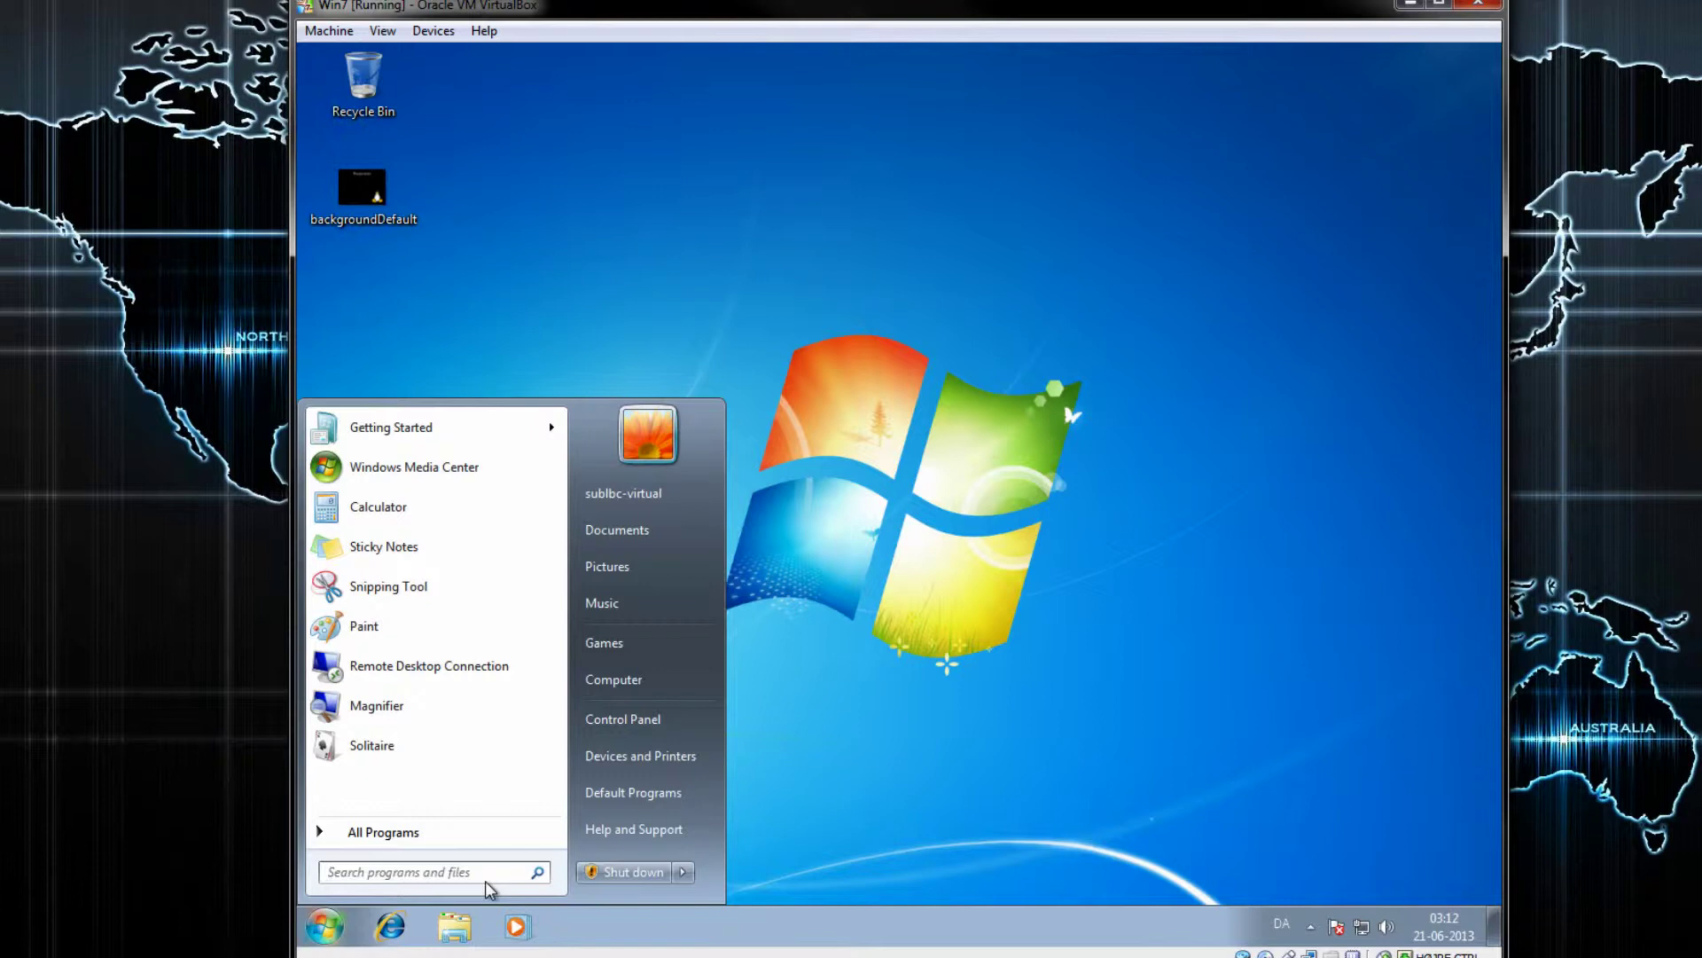
{"action": "type", "text": "run"}
{"action": "key", "text": "Return"}
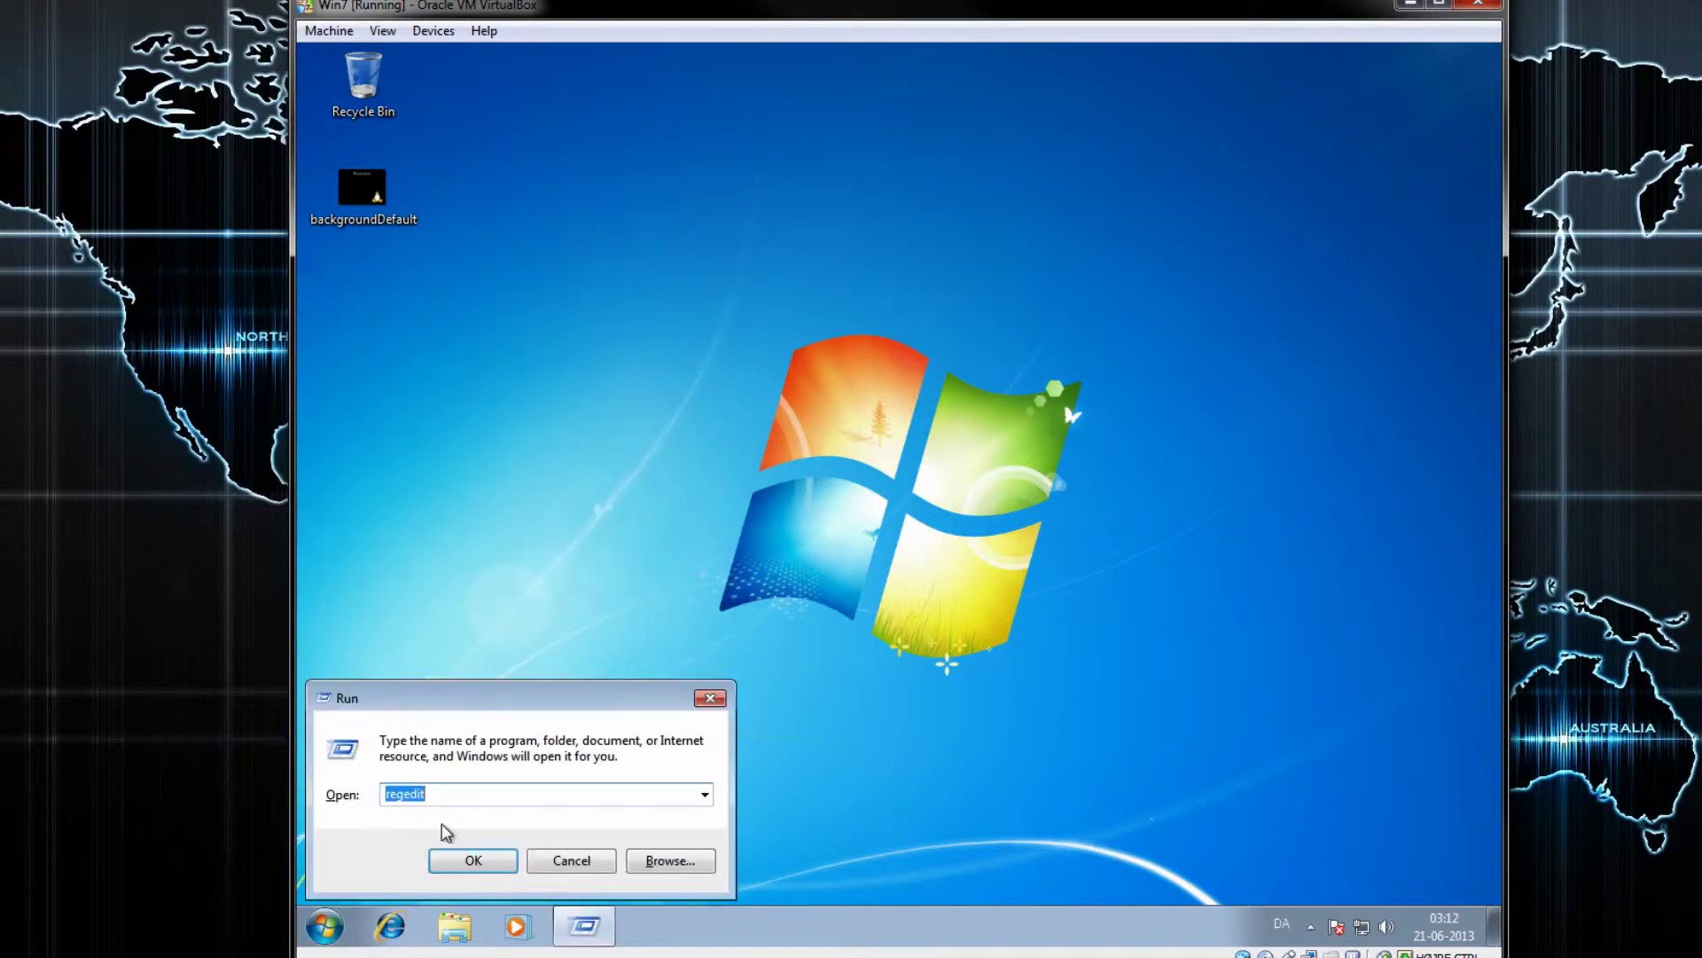
{"action": "left_click", "coordinate": [467, 861]}
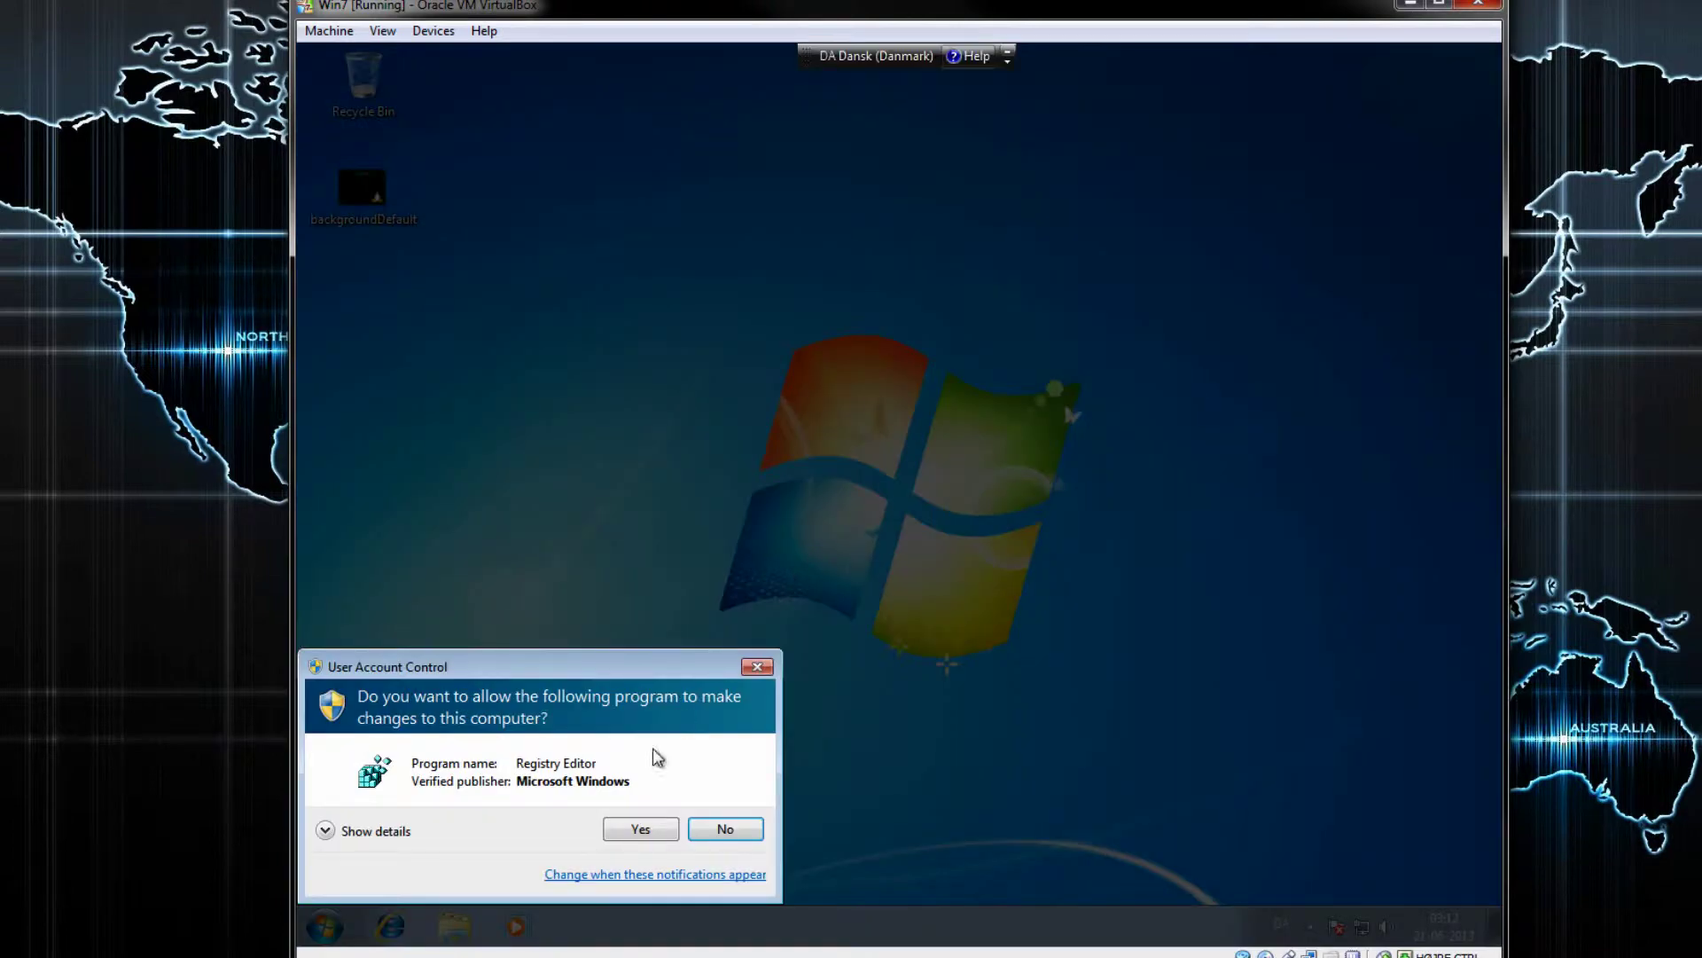
{"action": "left_click", "coordinate": [642, 829]}
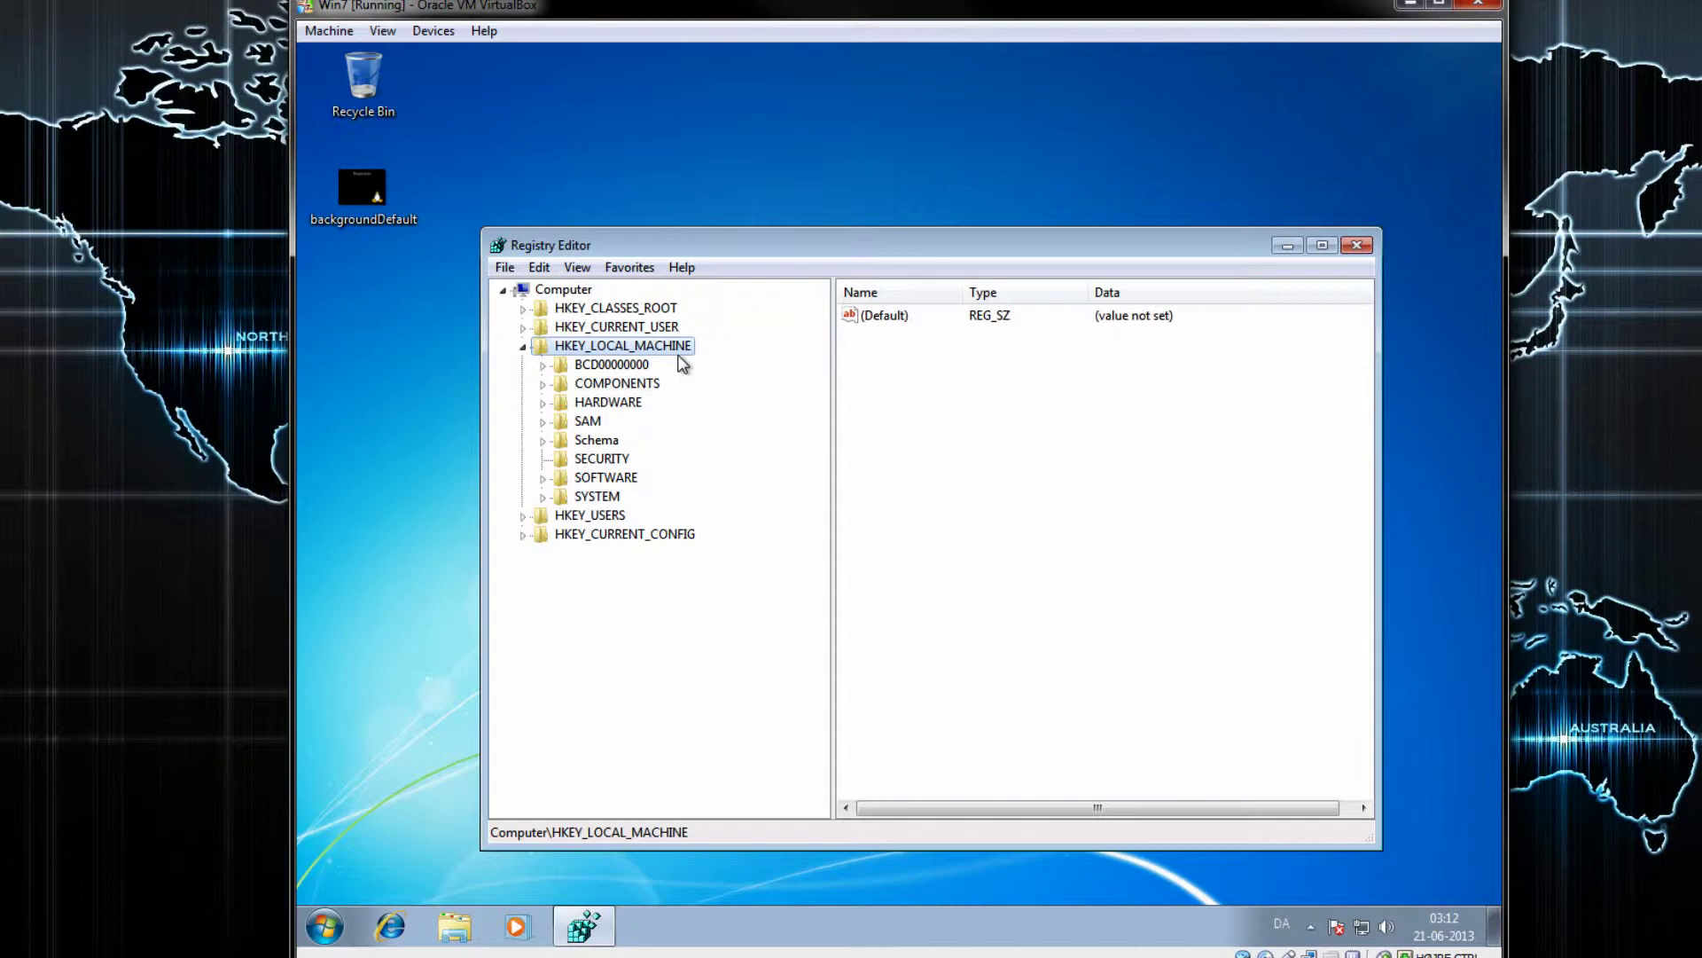
Step: Expand HKLM\SOFTWARE\Microsoft\Windows\CurrentVersion\Authentication\LogonUI and select the Background key
{"action": "left_click", "coordinate": [542, 478]}
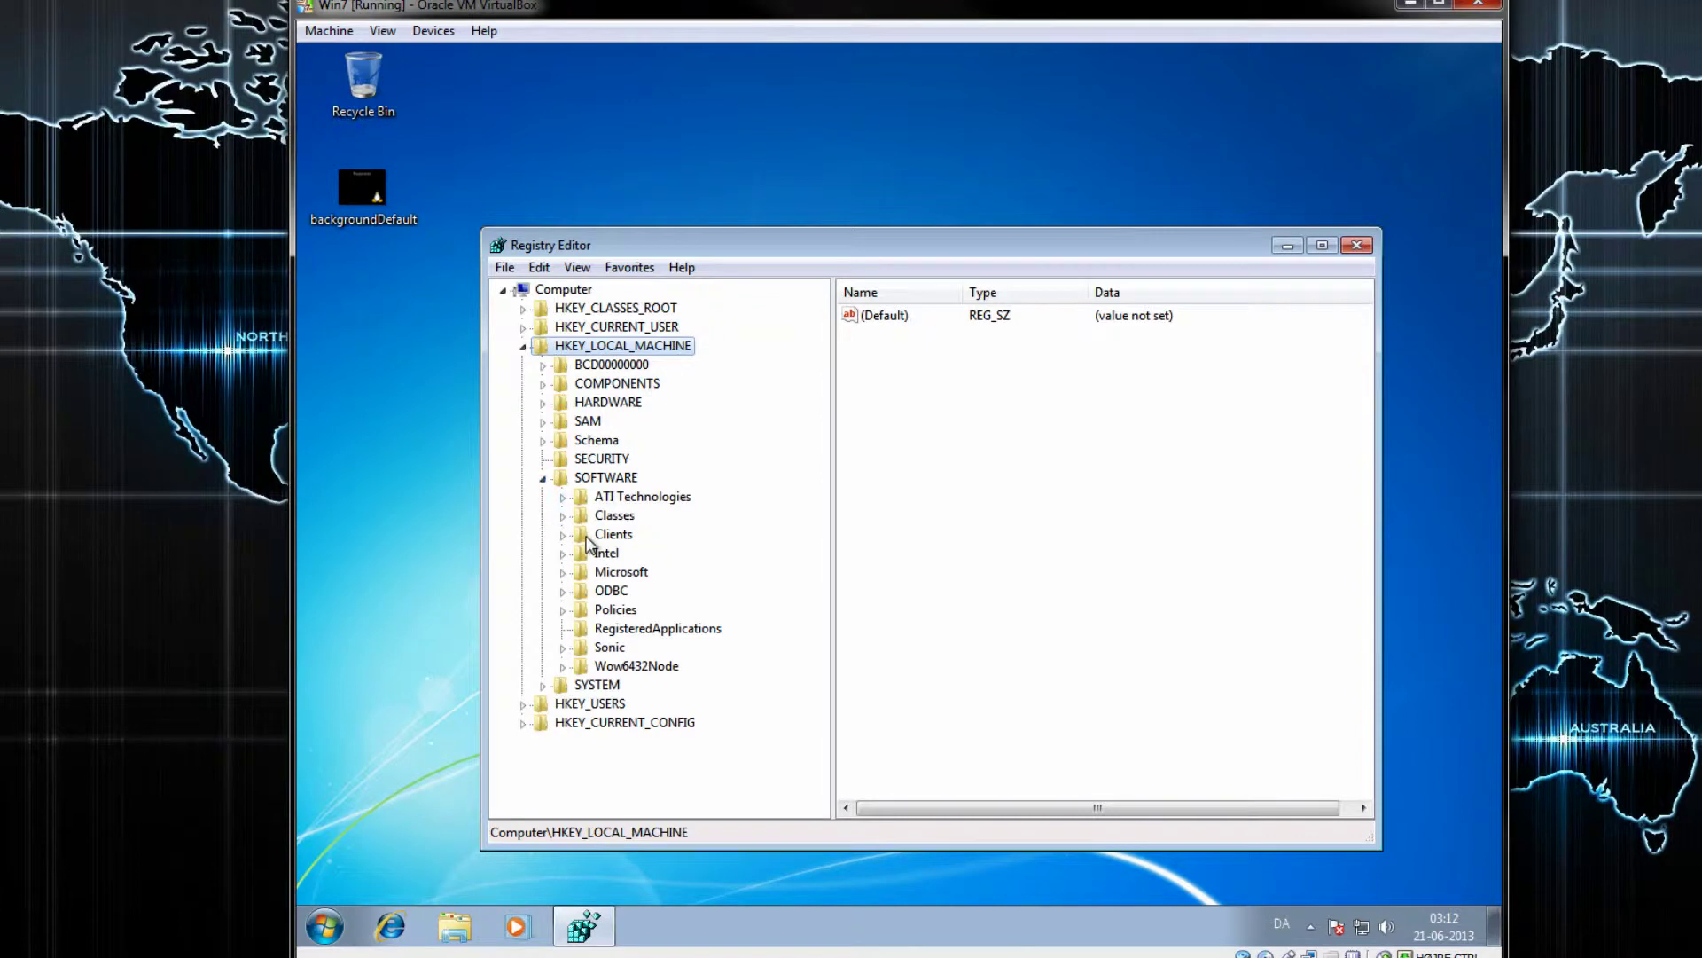
{"action": "left_click", "coordinate": [563, 573]}
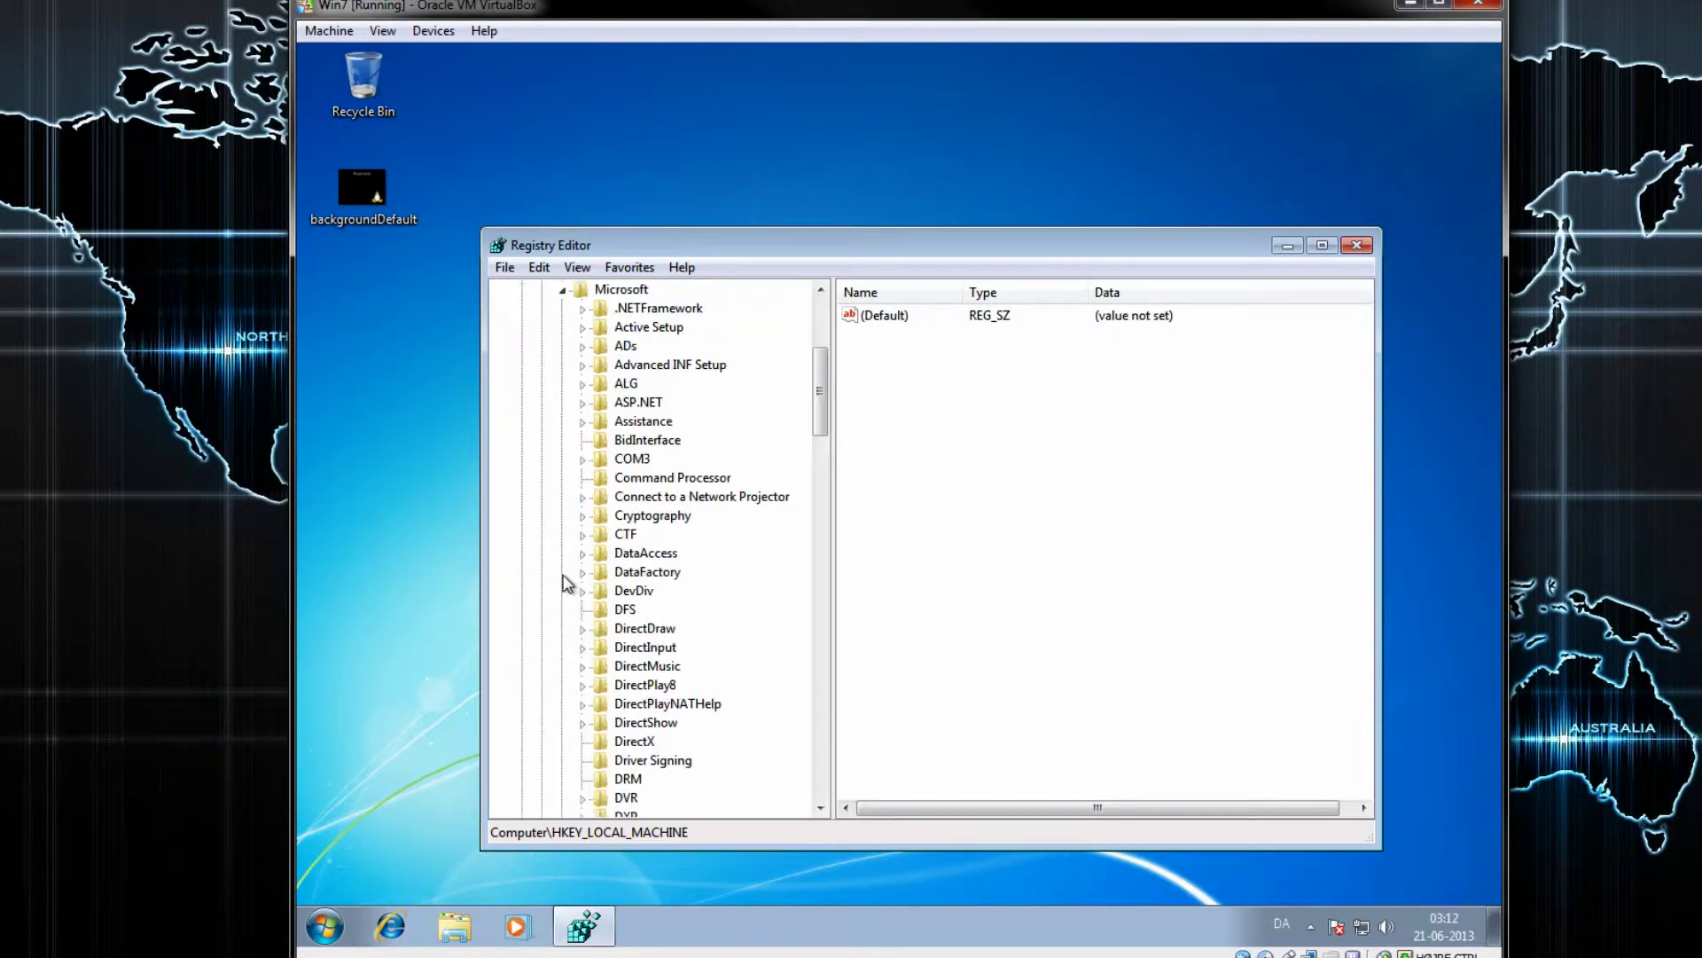
{"action": "scroll", "coordinate": [630, 461], "scroll_direction": "down", "scroll_amount": 11}
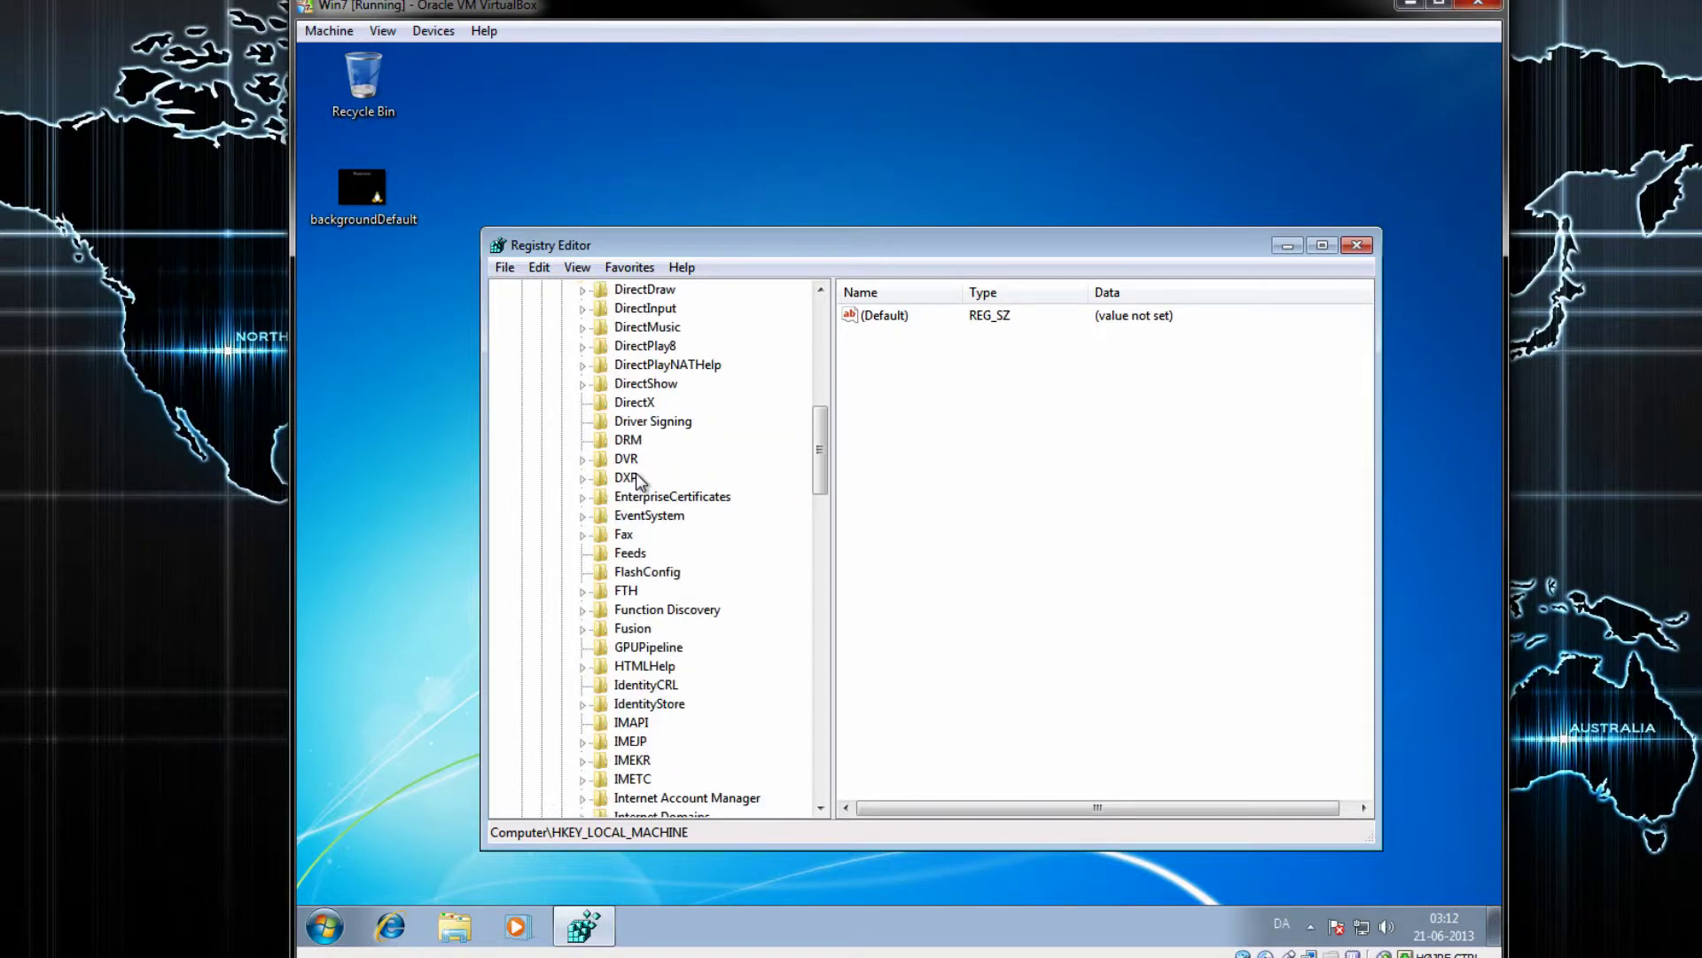
{"action": "scroll", "coordinate": [637, 482], "scroll_direction": "down", "scroll_amount": 20}
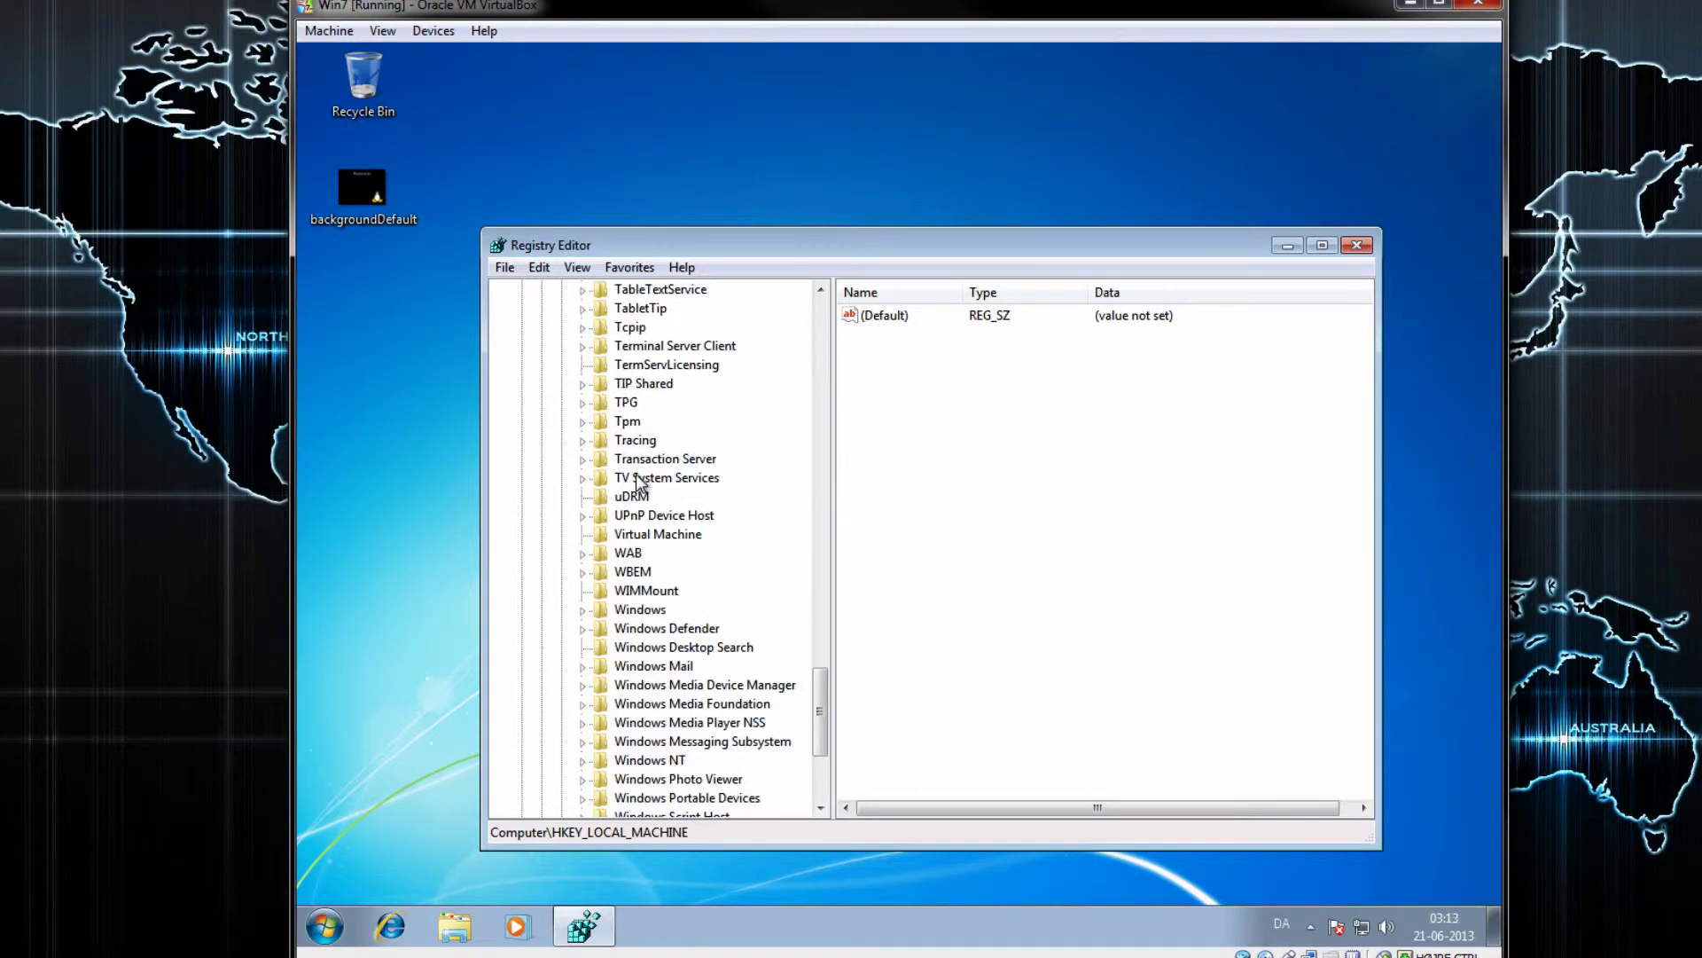
{"action": "left_click", "coordinate": [583, 384]}
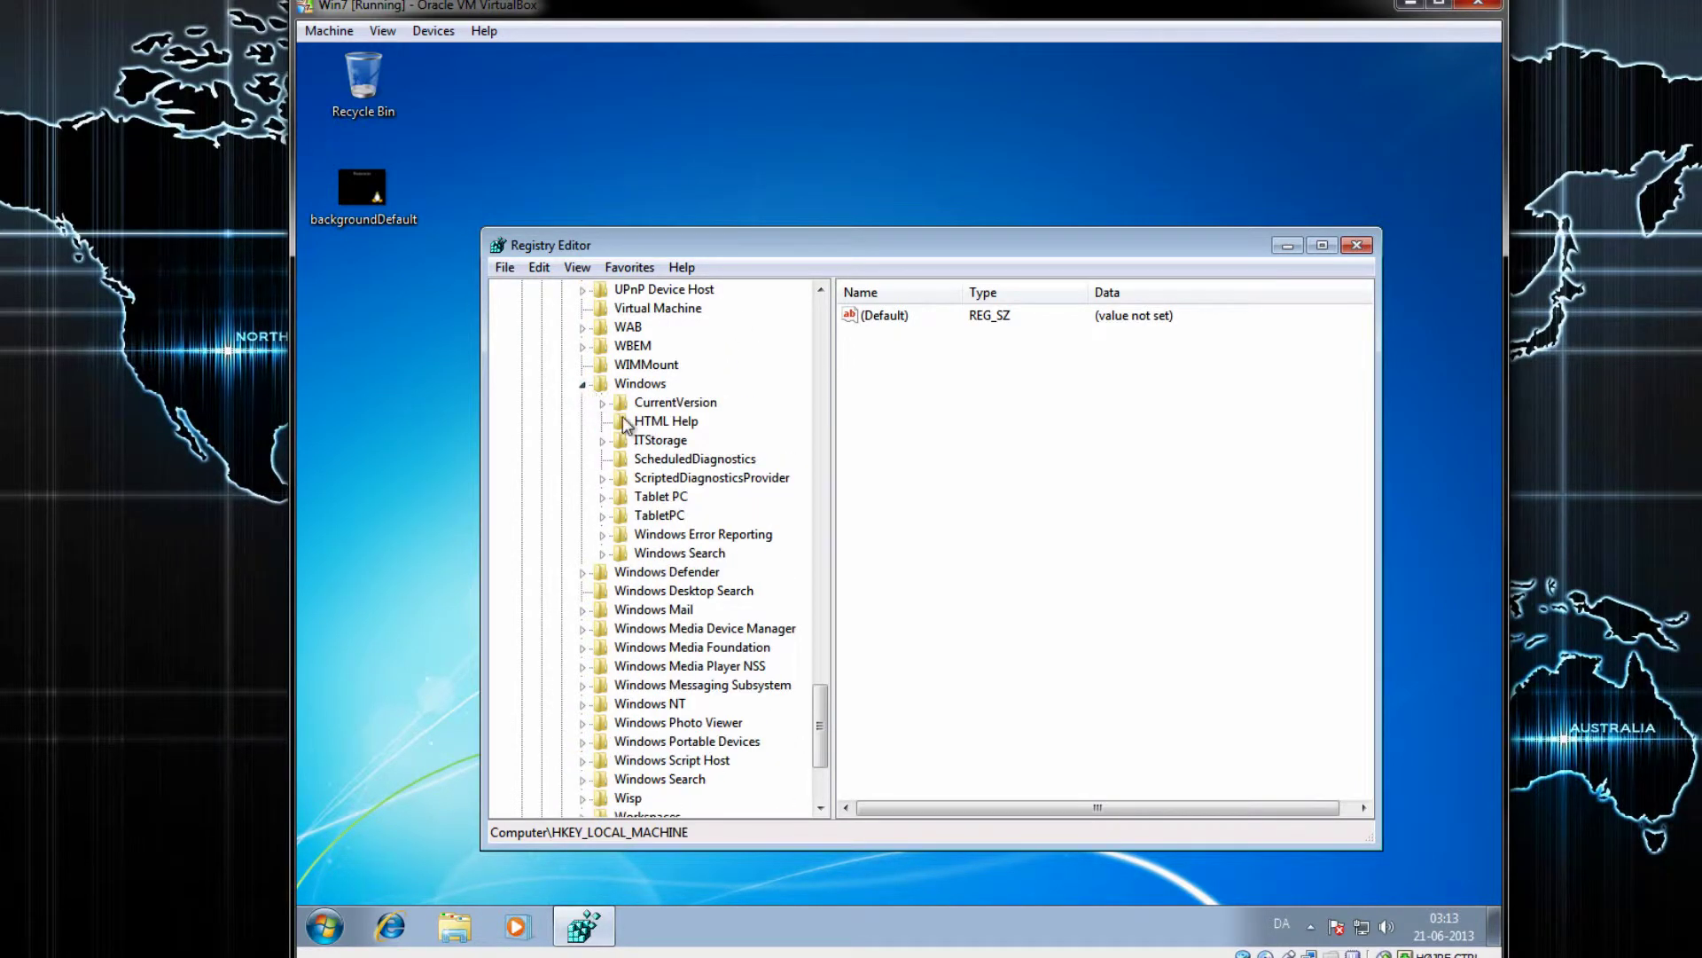
{"action": "left_click", "coordinate": [601, 404]}
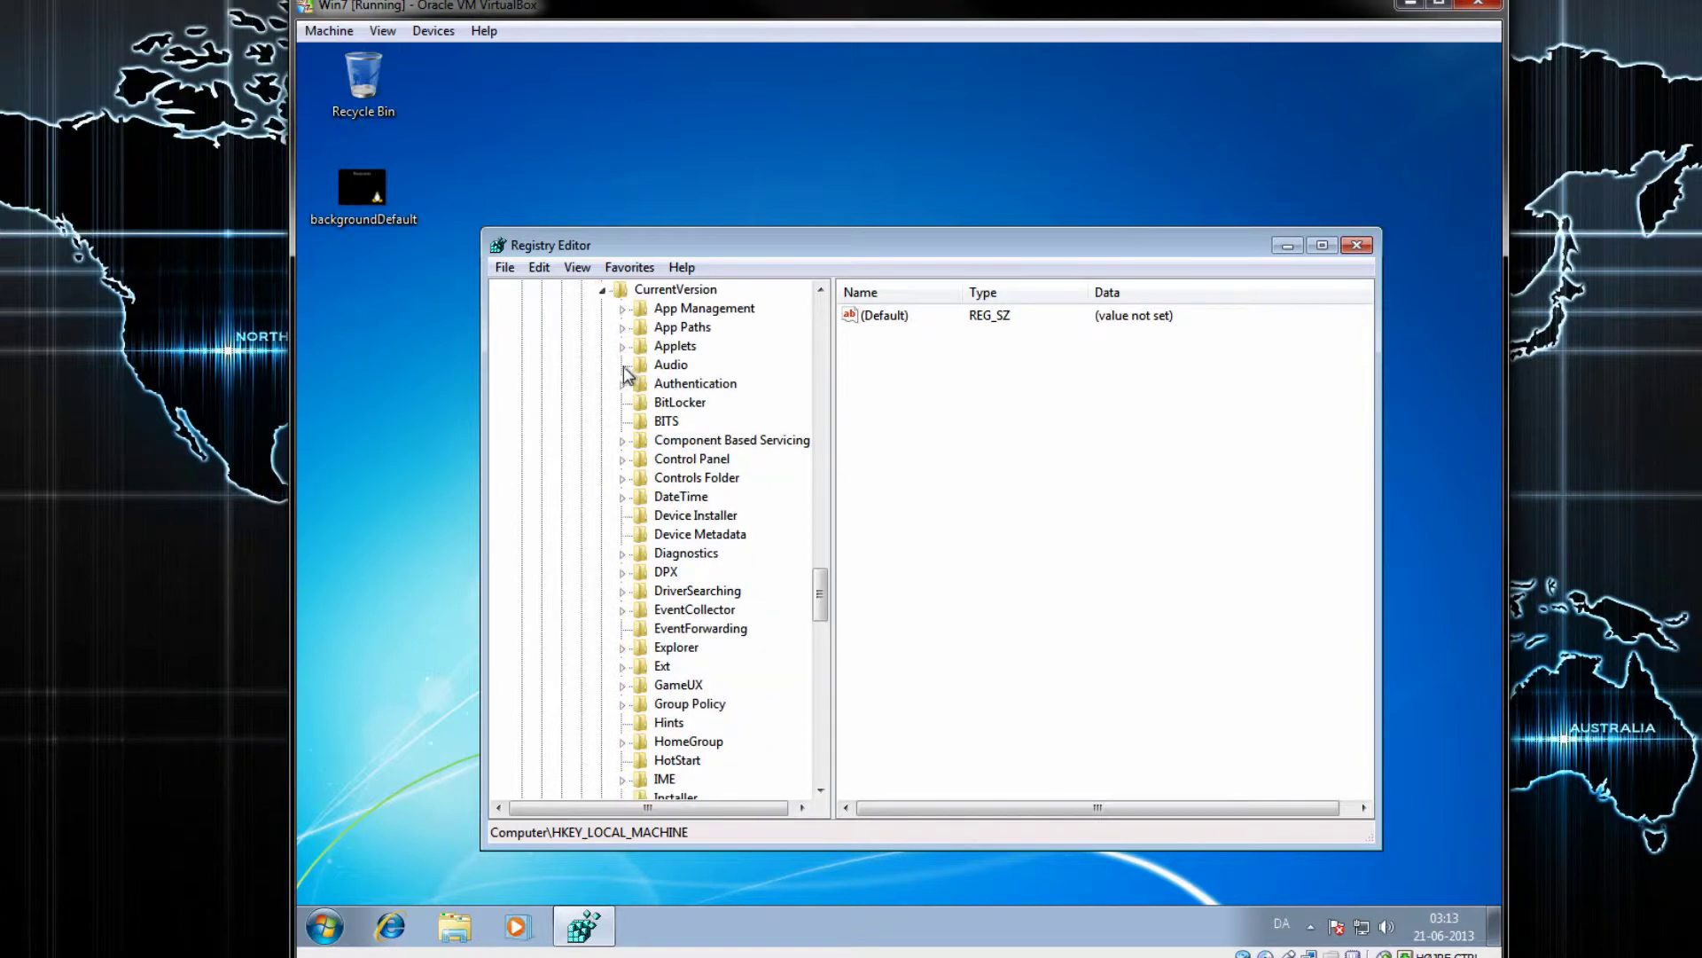
{"action": "left_click", "coordinate": [623, 384]}
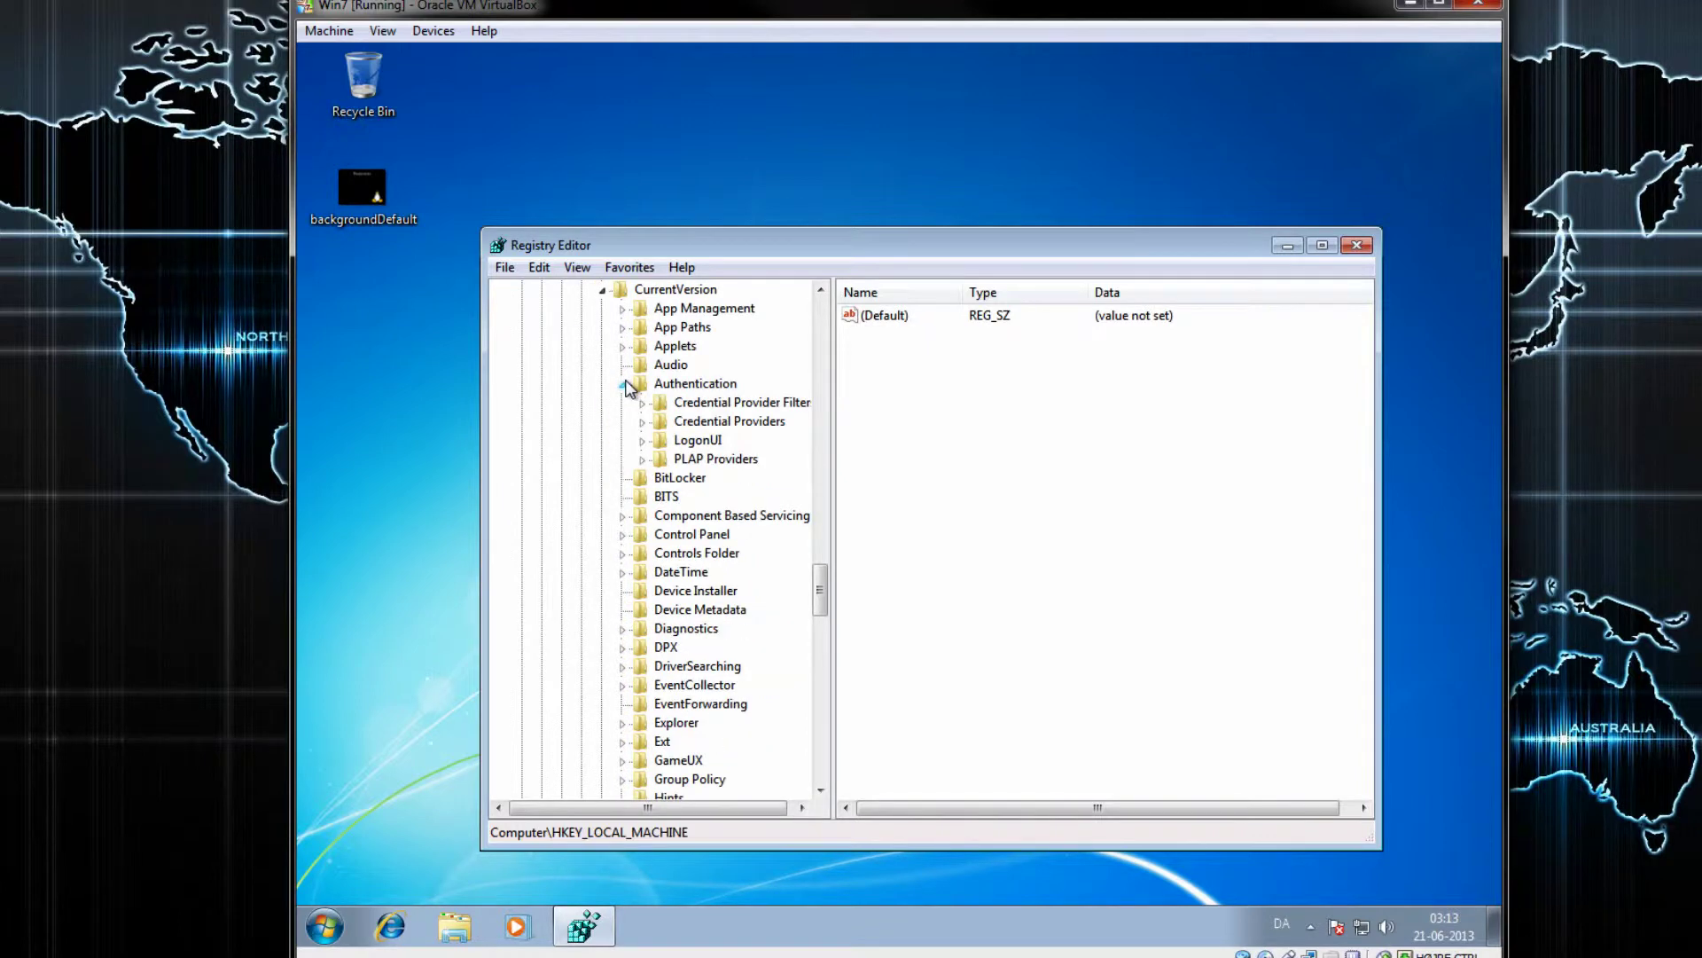
{"action": "left_click", "coordinate": [643, 441]}
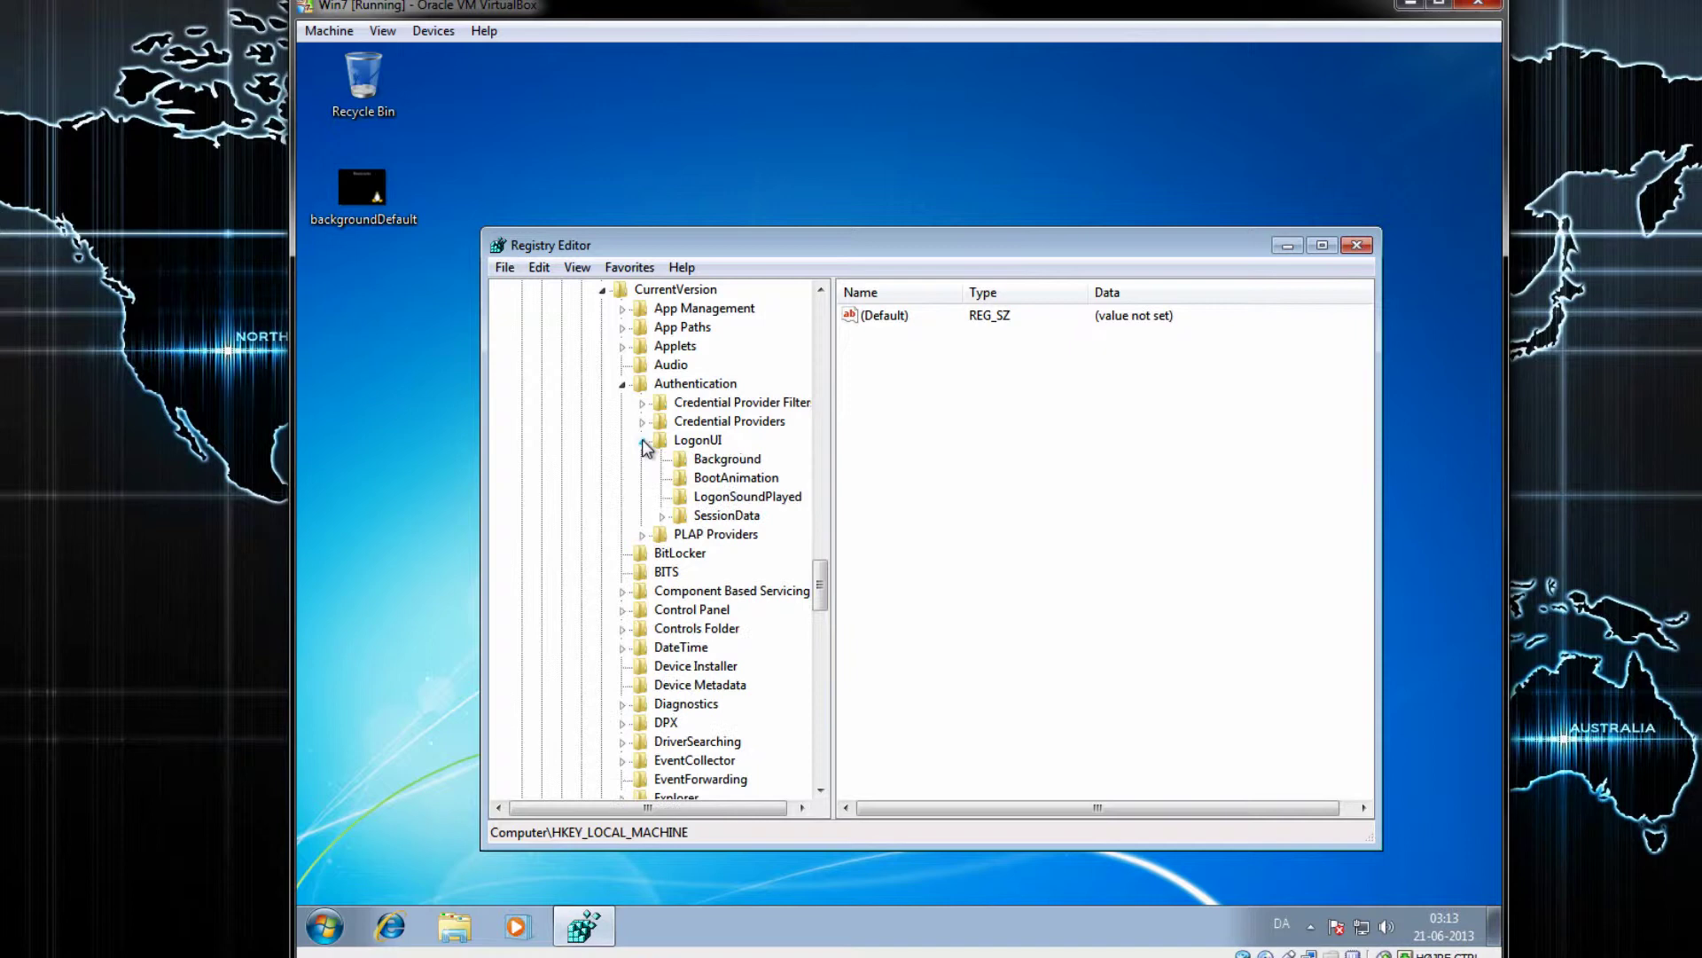
{"action": "left_click", "coordinate": [710, 460]}
{"action": "left_click", "coordinate": [971, 453]}
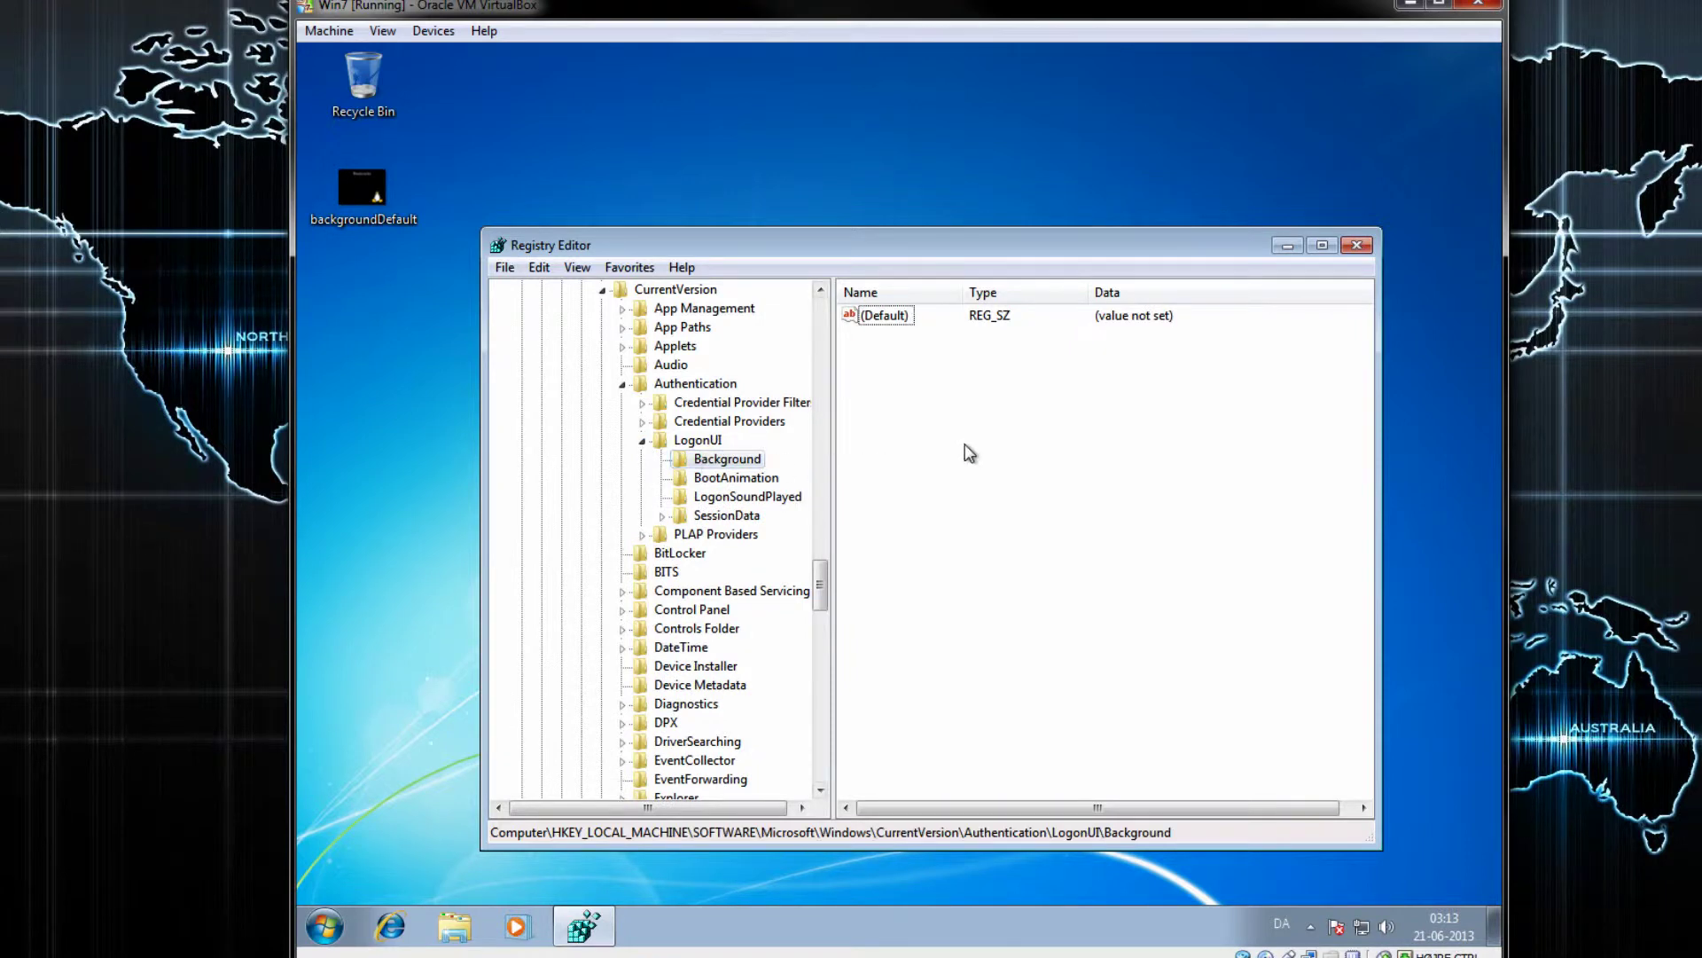
Step: Create a DWORD (32-bit) value named OEMBackground in Background with data 1
{"action": "right_click", "coordinate": [1101, 441]}
{"action": "mouse_move", "coordinate": [1155, 452]}
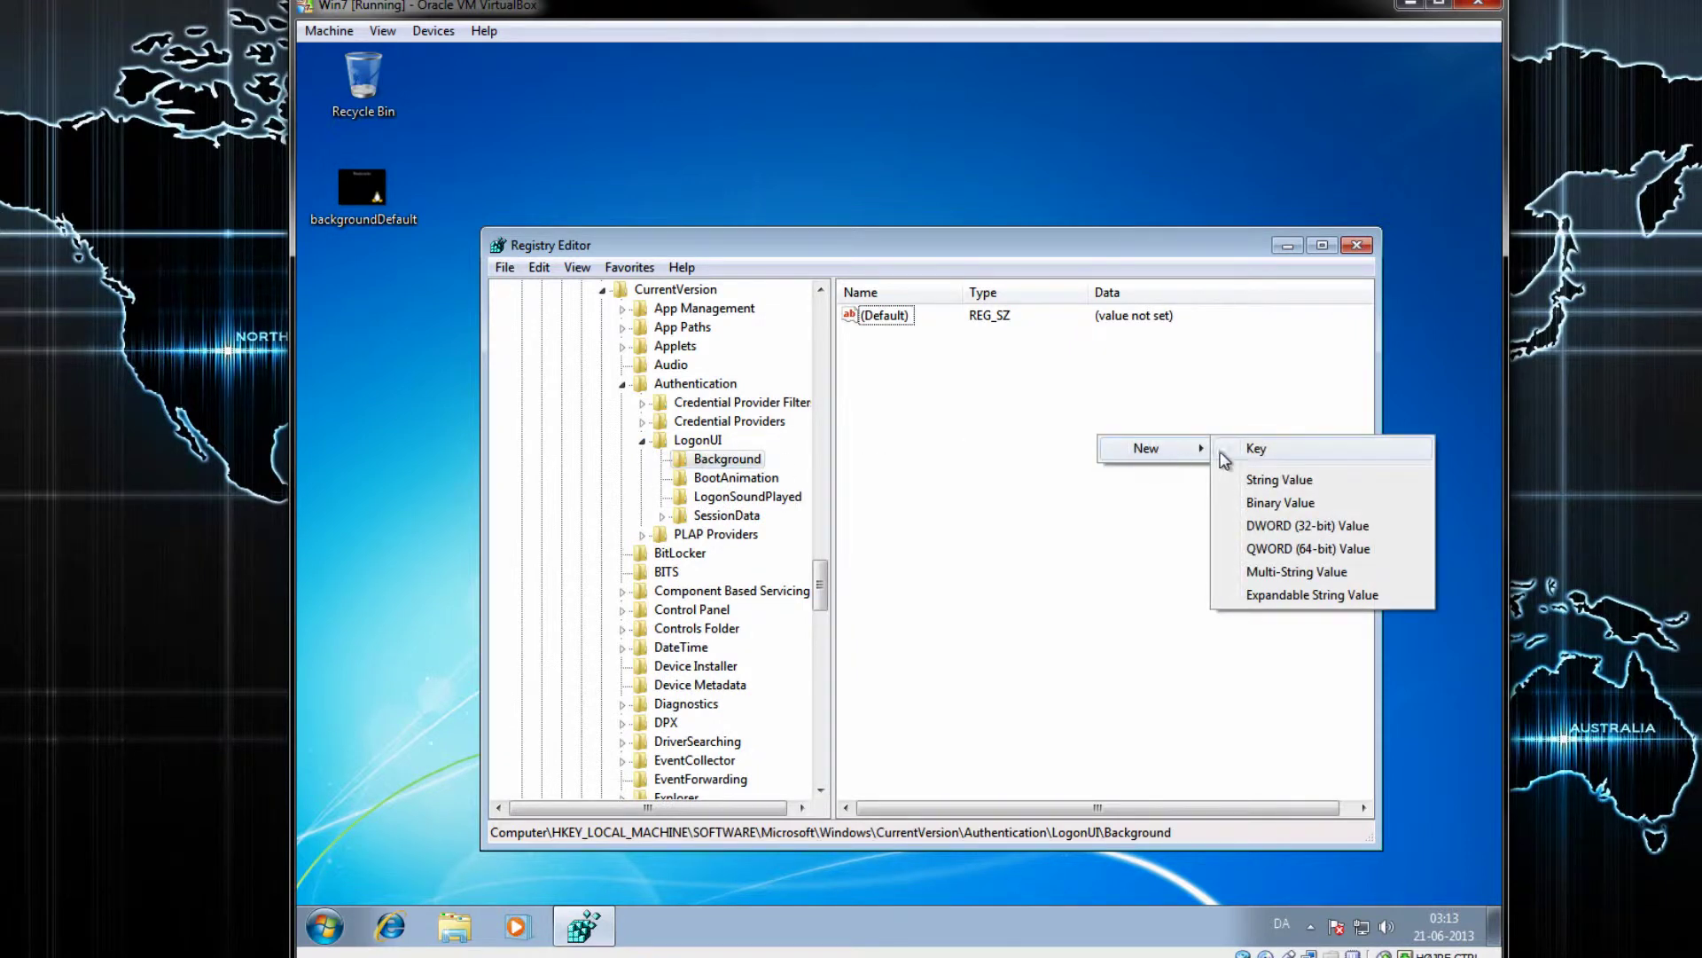
{"action": "left_click", "coordinate": [1298, 526]}
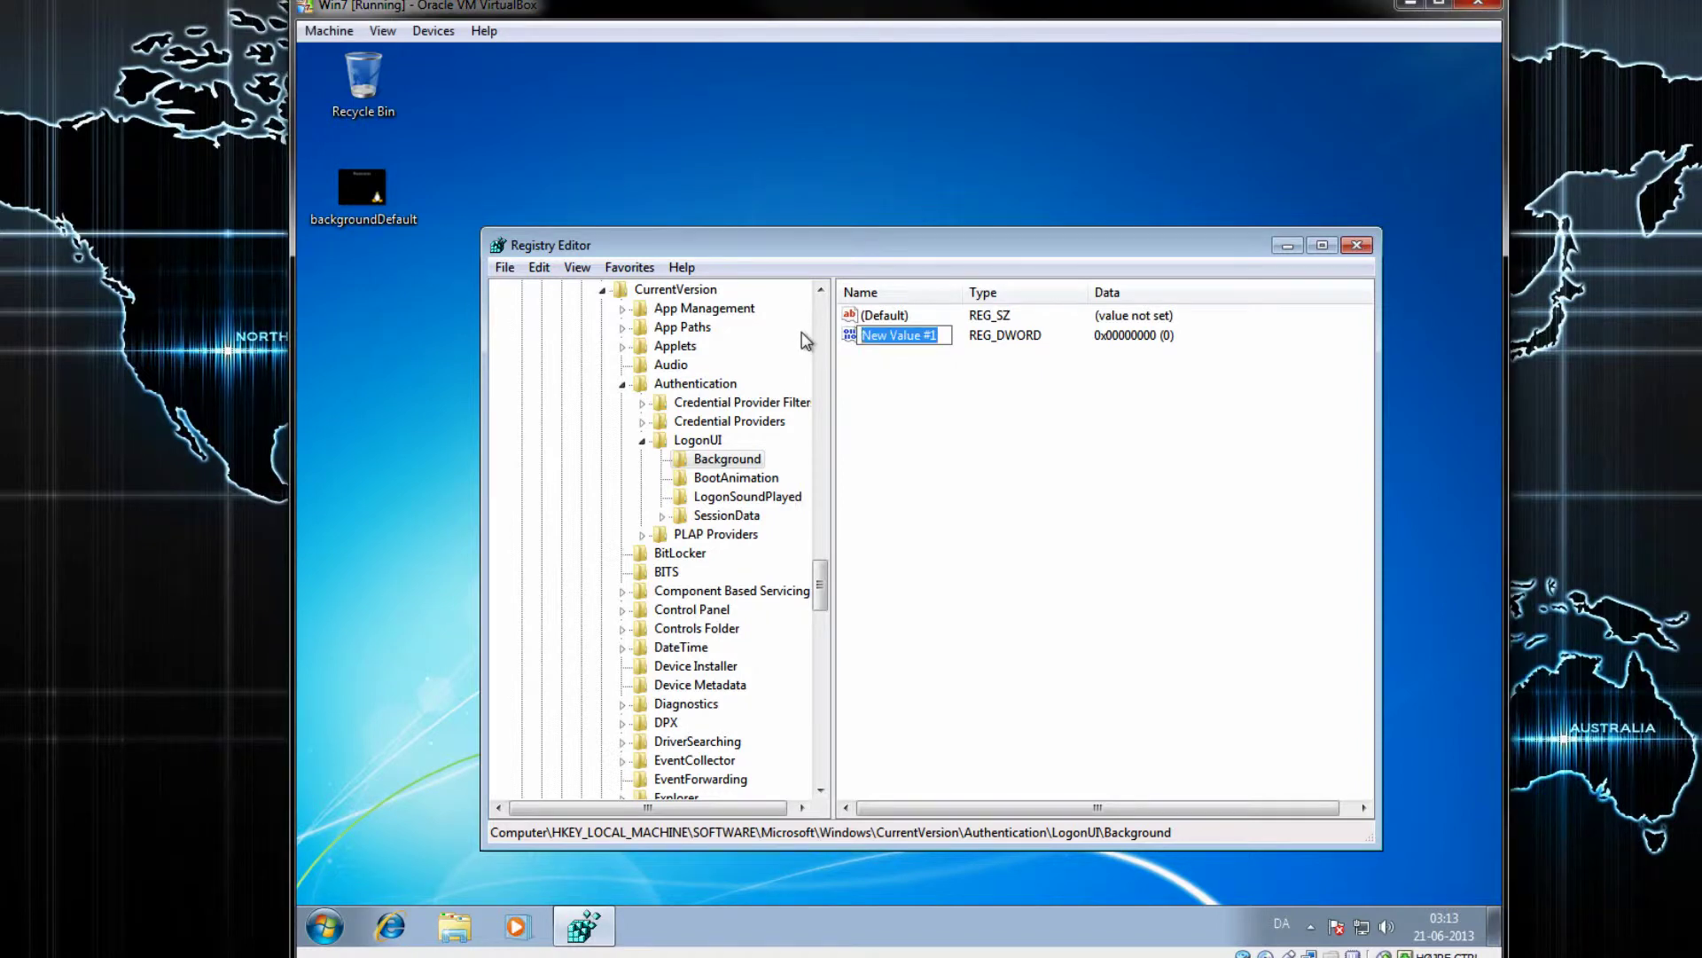
{"action": "type", "text": "OEMBackground"}
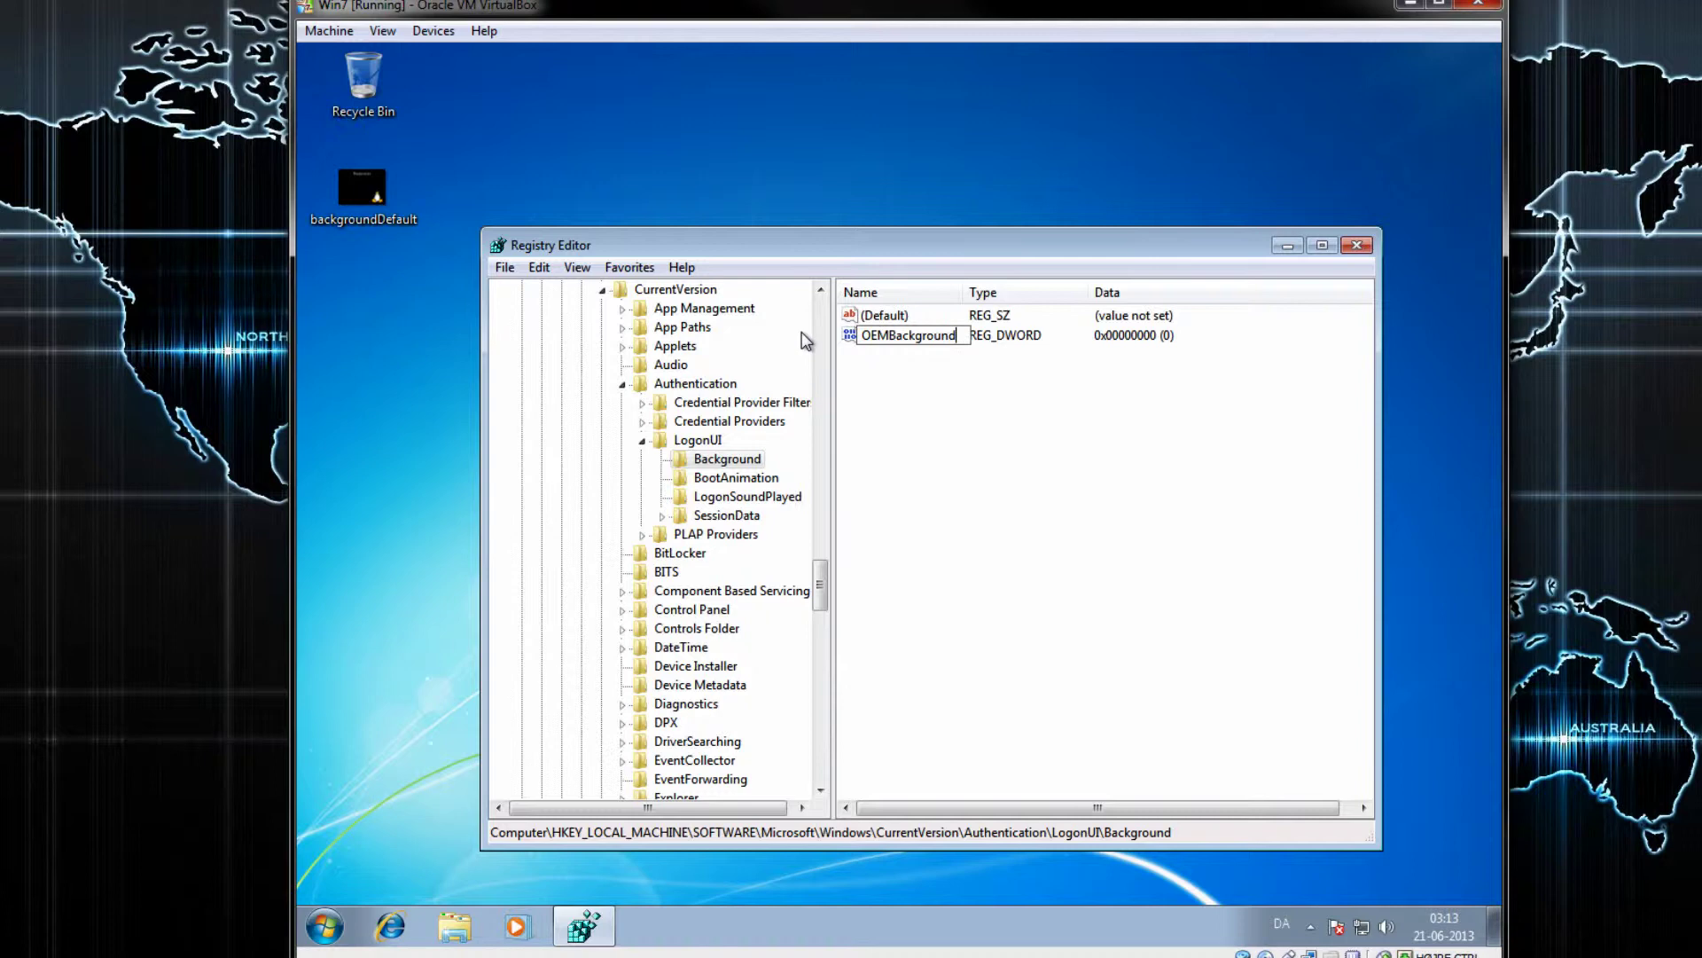
{"action": "key", "text": "Return"}
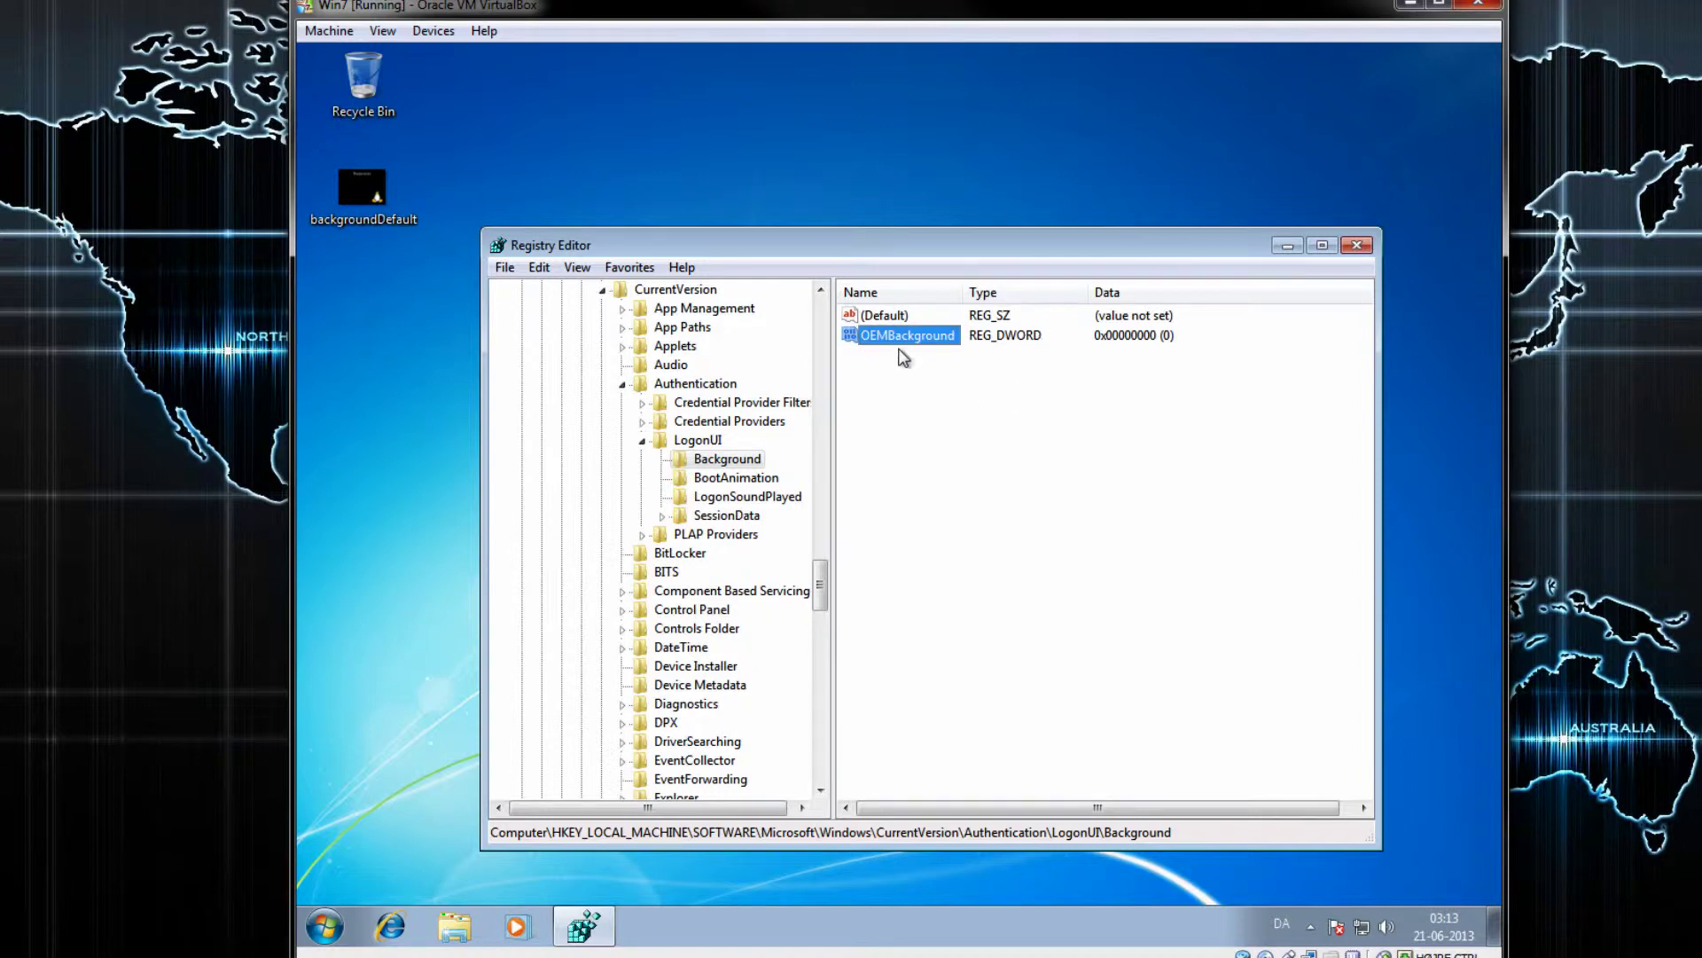
{"action": "double_click", "coordinate": [890, 338]}
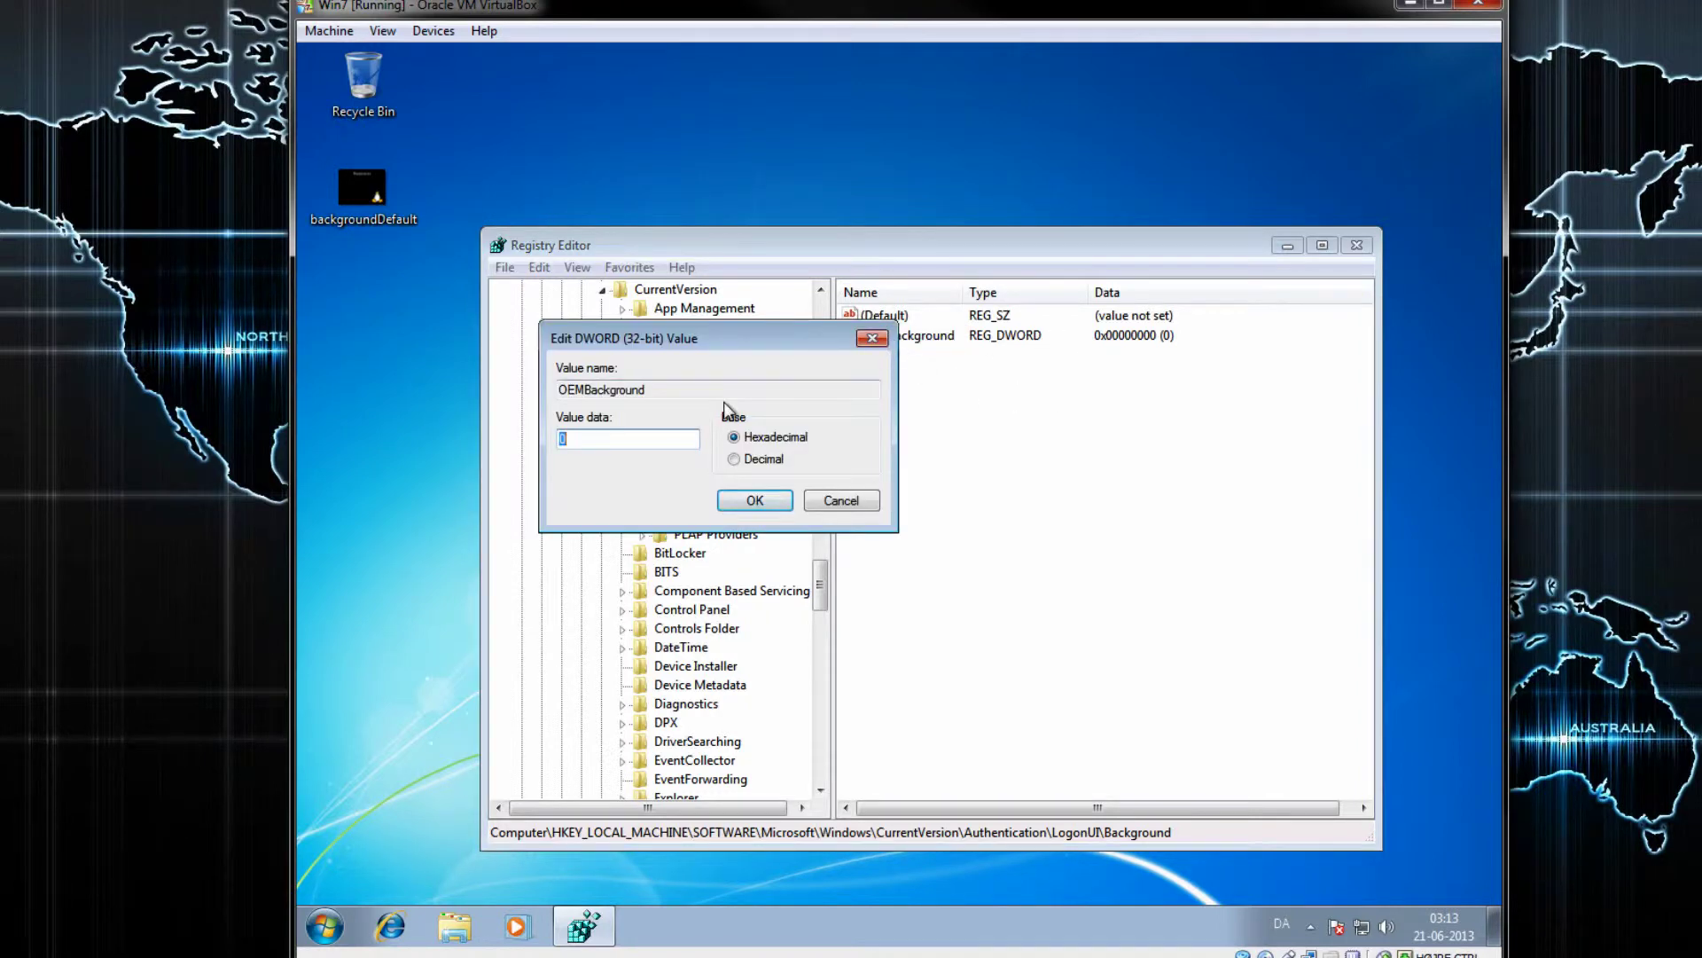
{"action": "left_click", "coordinate": [754, 502]}
{"action": "left_click", "coordinate": [991, 530]}
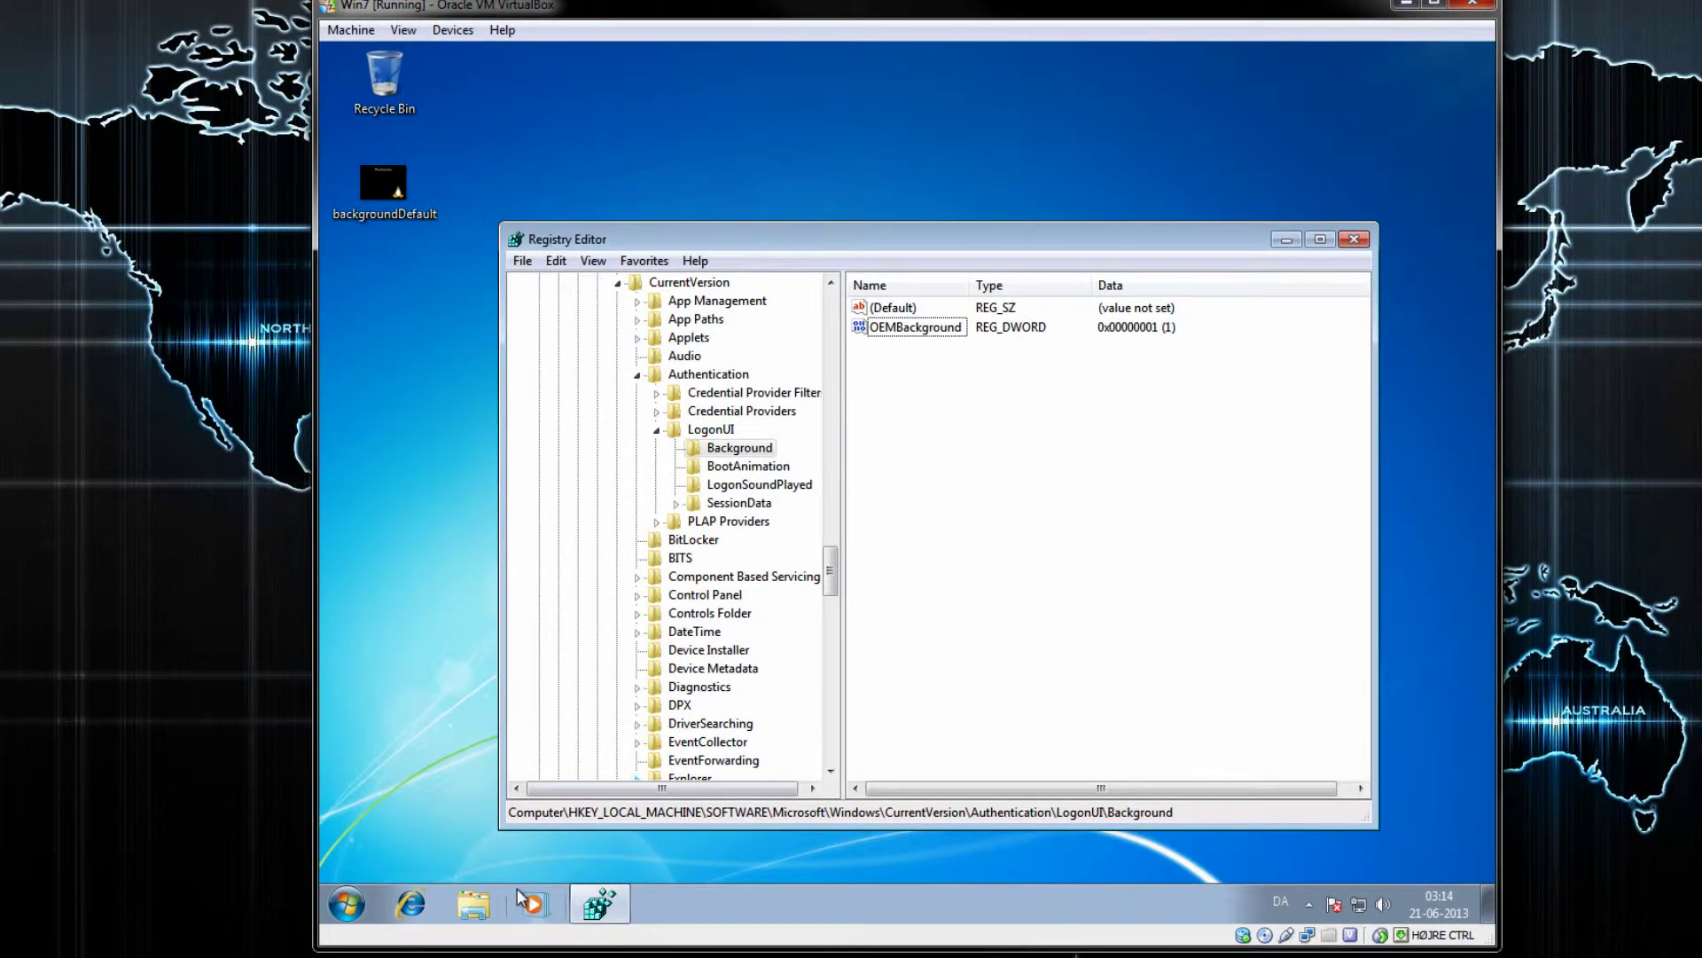
Step: Turn on showing hidden files, folders and drives in Explorer's Folder Options
{"action": "left_click", "coordinate": [467, 910]}
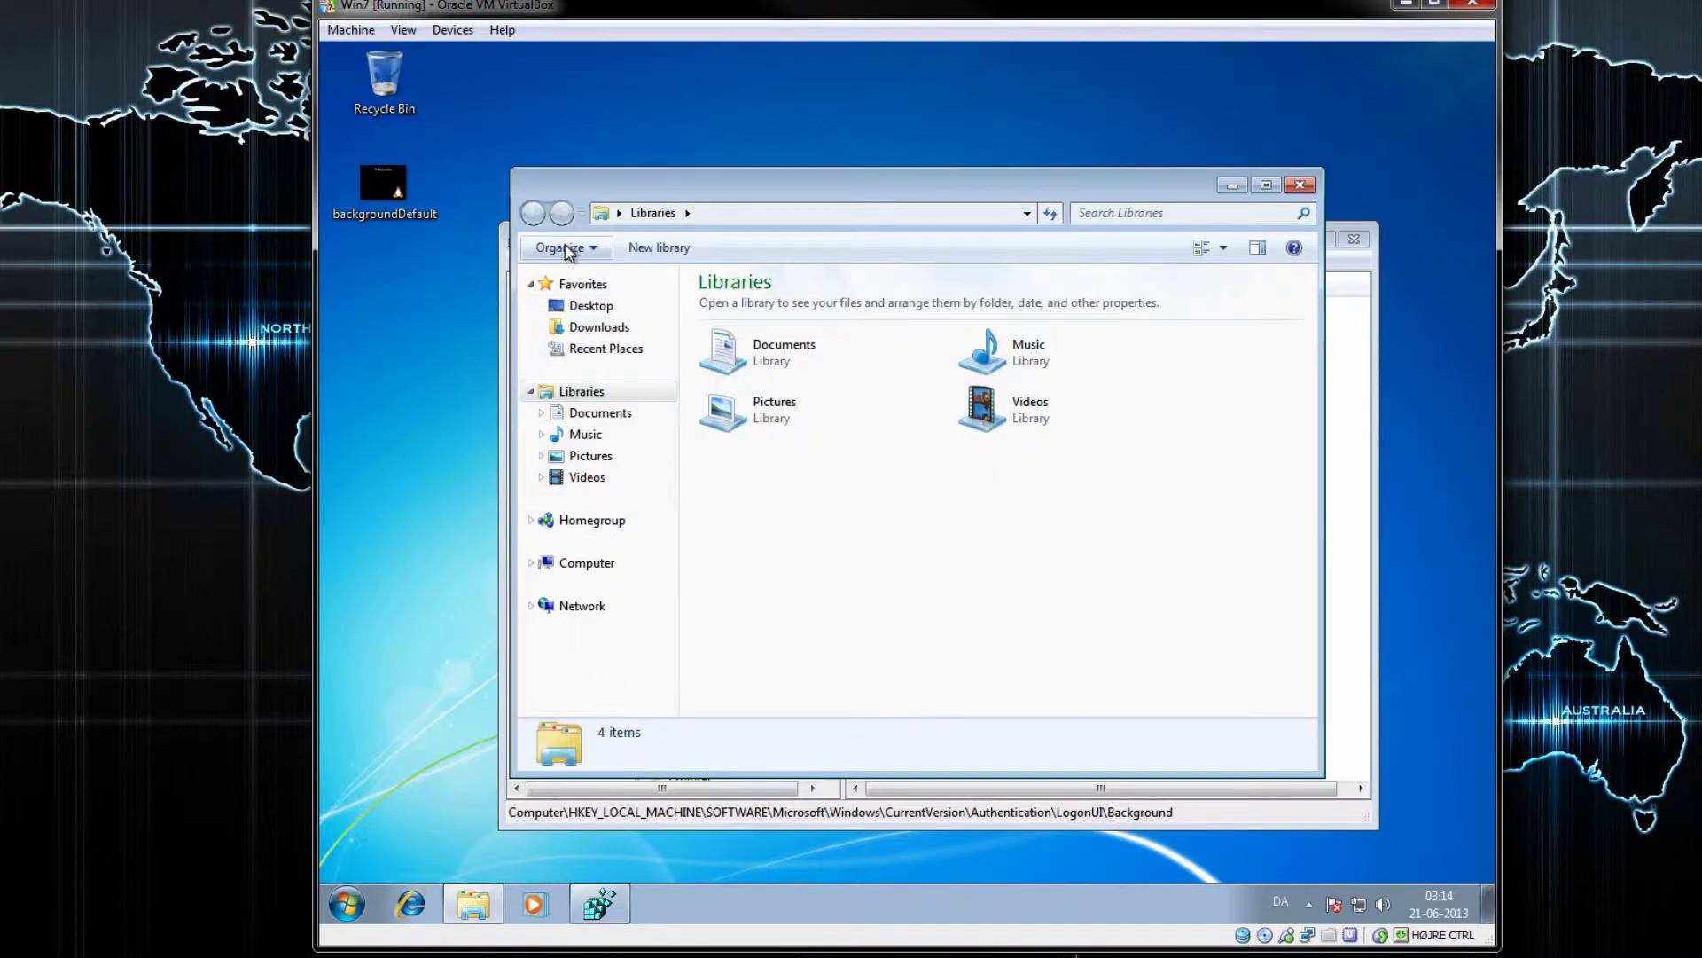
{"action": "left_click", "coordinate": [564, 248]}
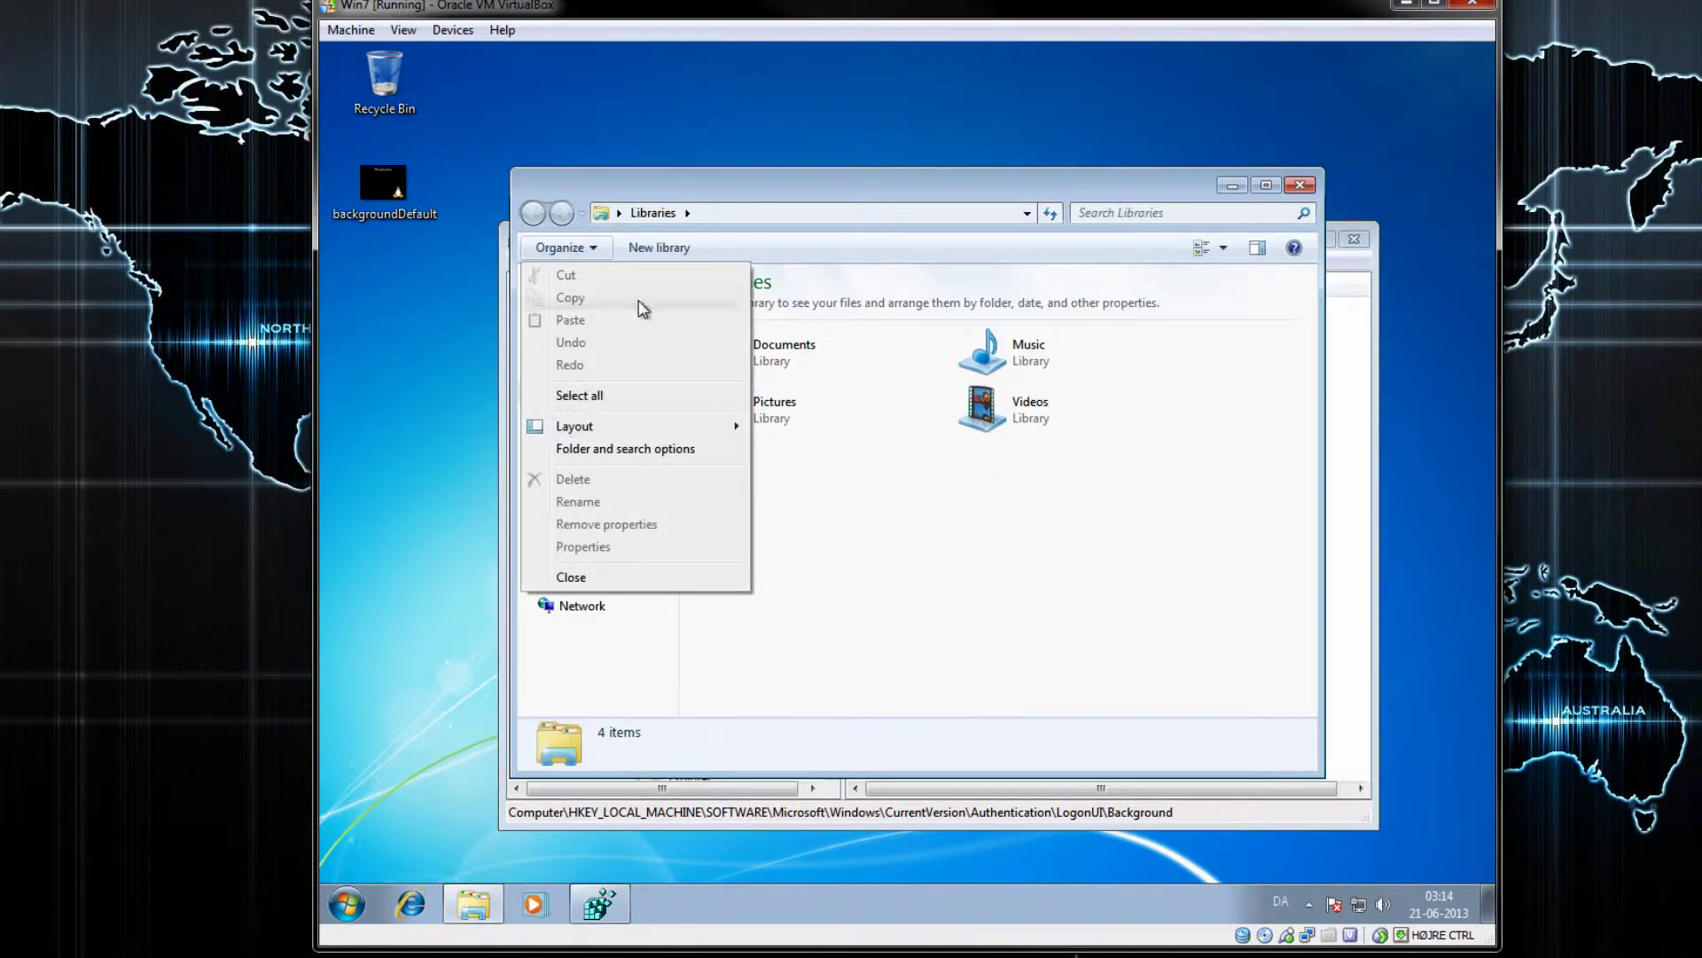
{"action": "left_click", "coordinate": [634, 451]}
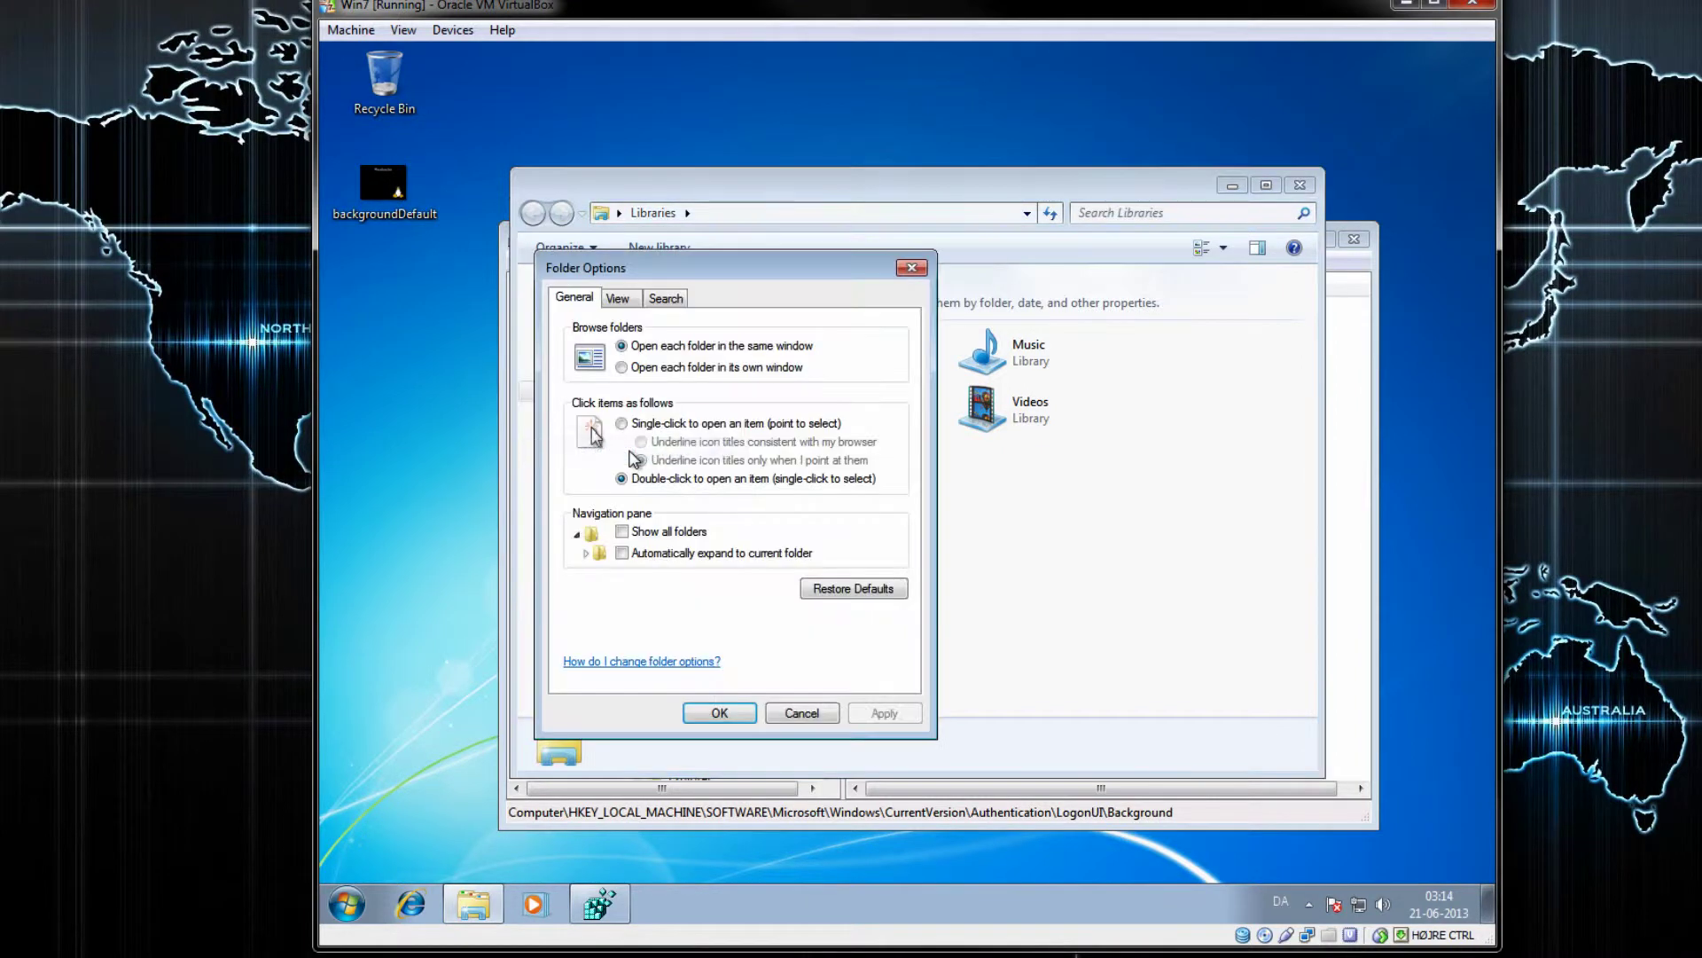
{"action": "left_click", "coordinate": [620, 299]}
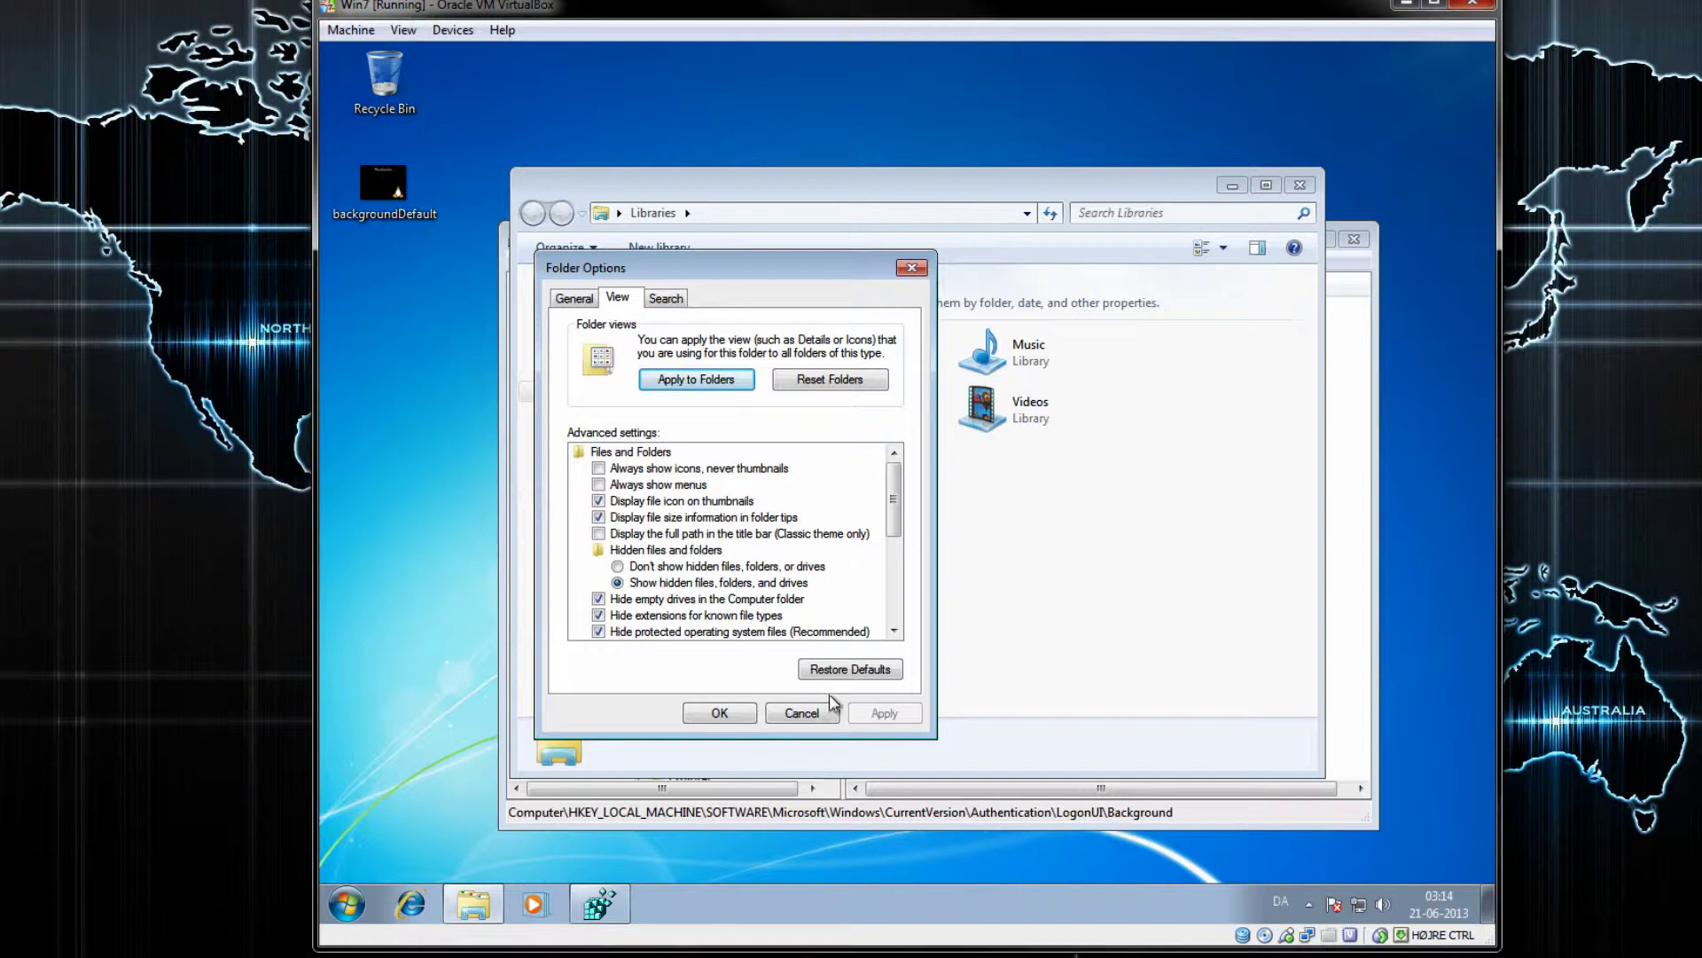
{"action": "left_click", "coordinate": [736, 711]}
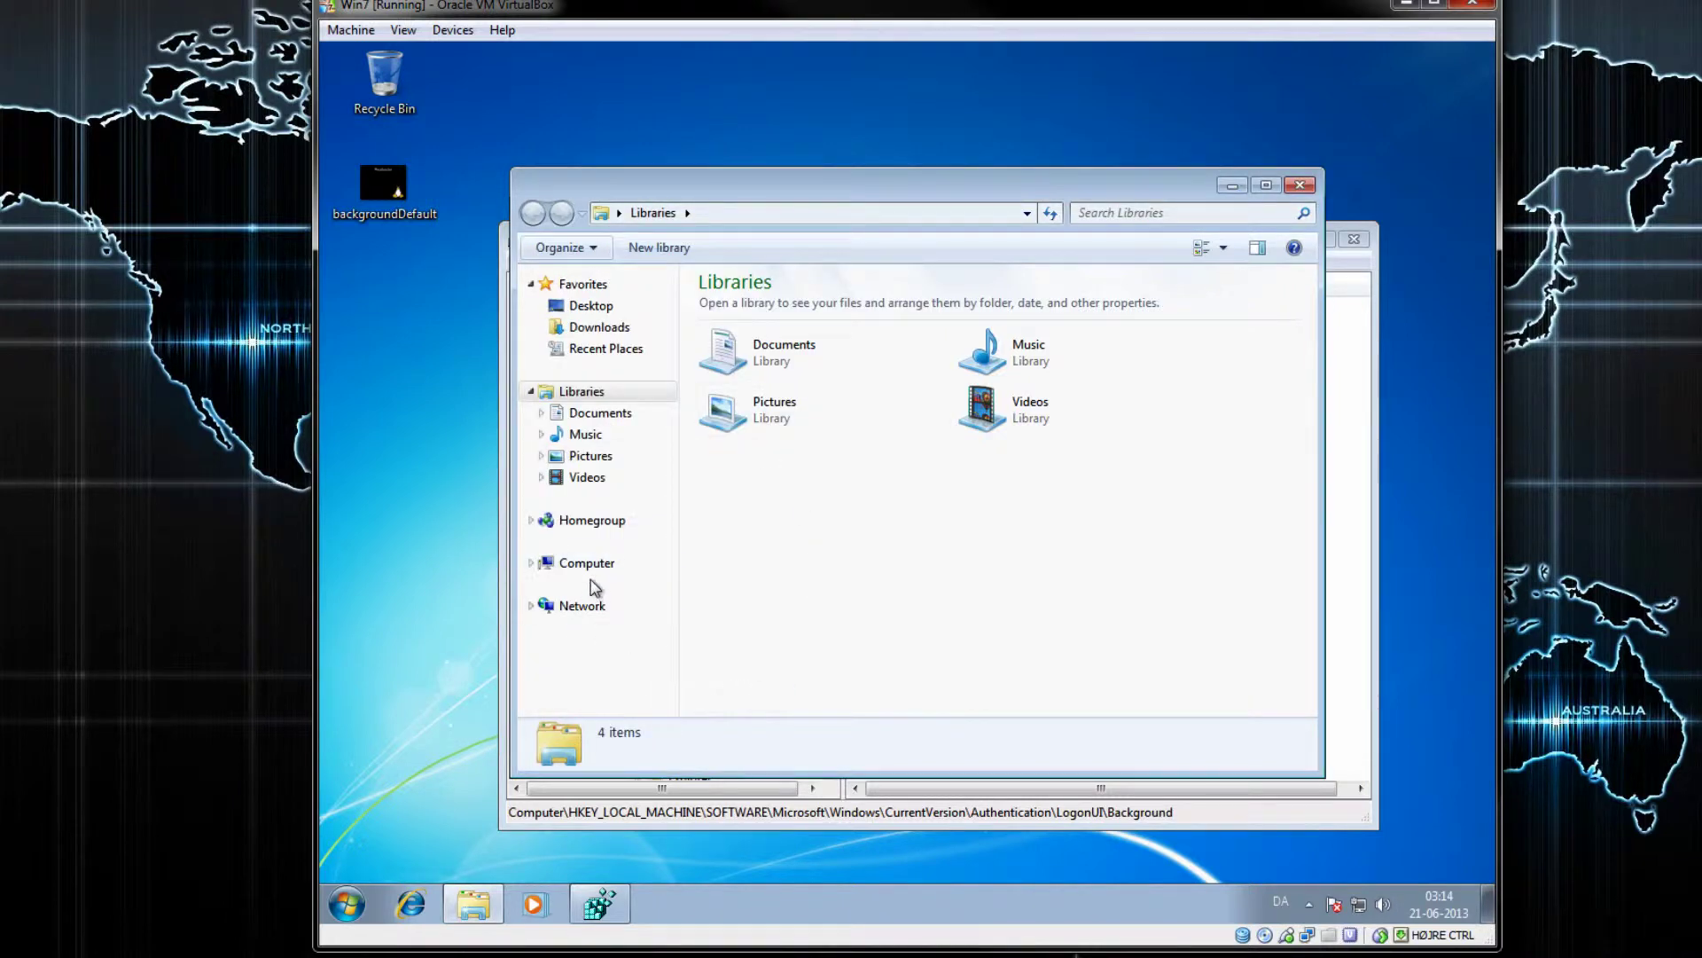
Step: Browse from Computer through C:\Windows\System32 to the oobe folder
{"action": "left_click", "coordinate": [586, 564]}
{"action": "double_click", "coordinate": [771, 333]}
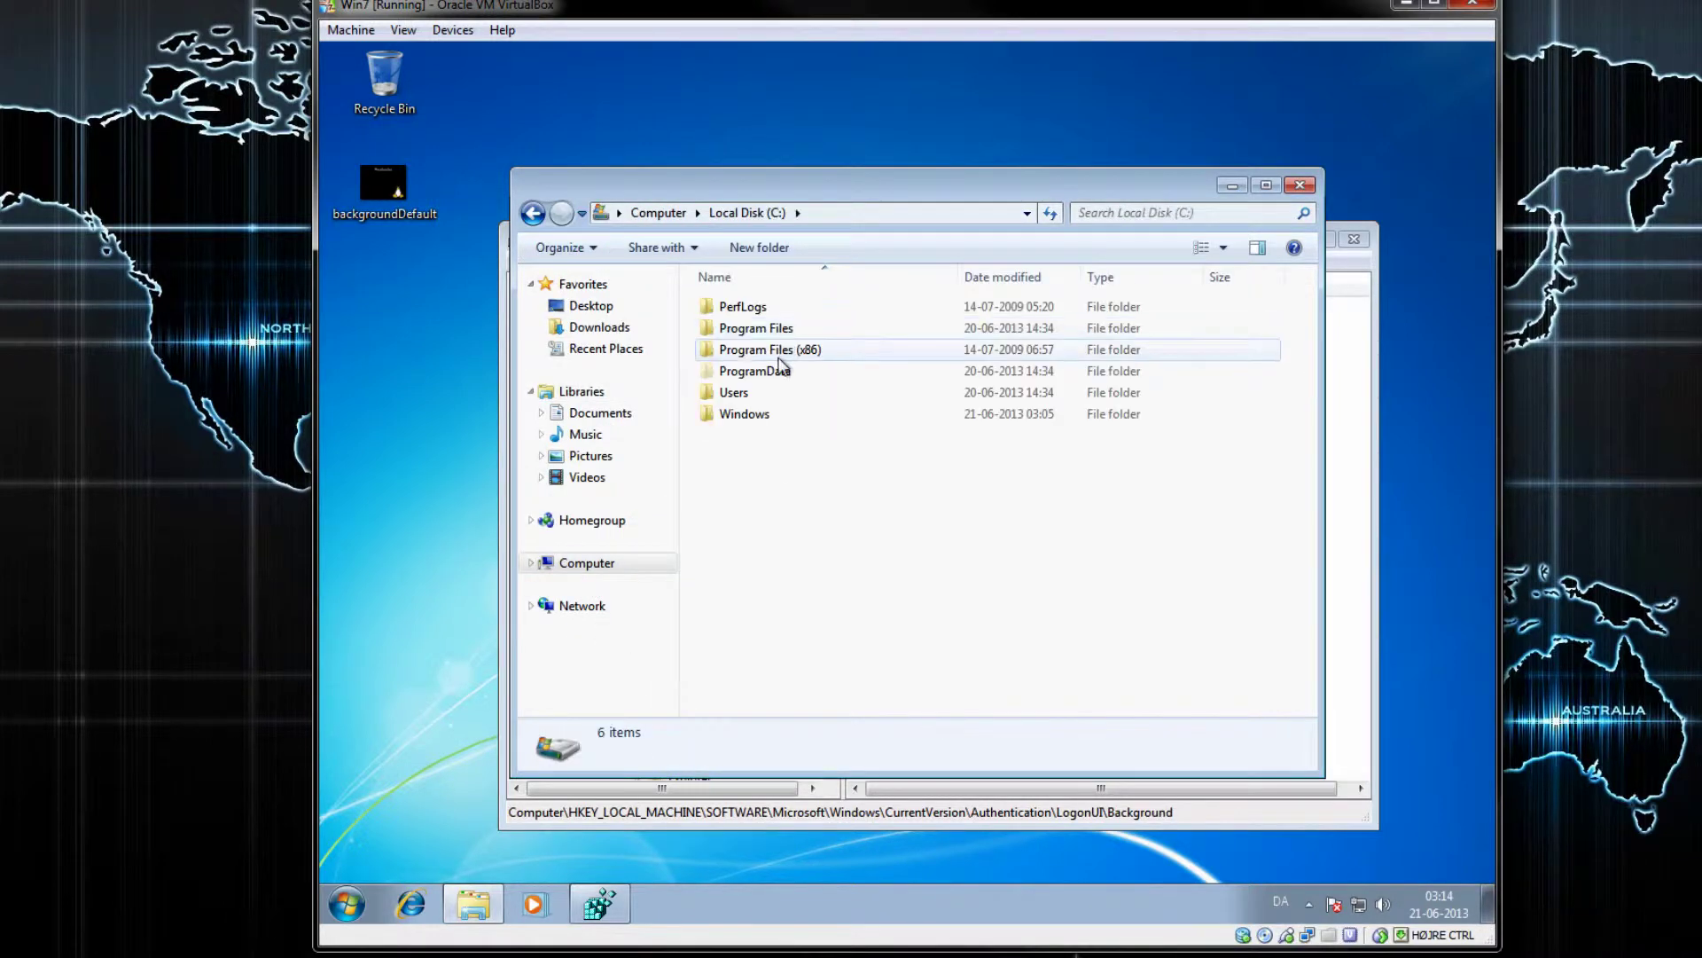
{"action": "double_click", "coordinate": [763, 415]}
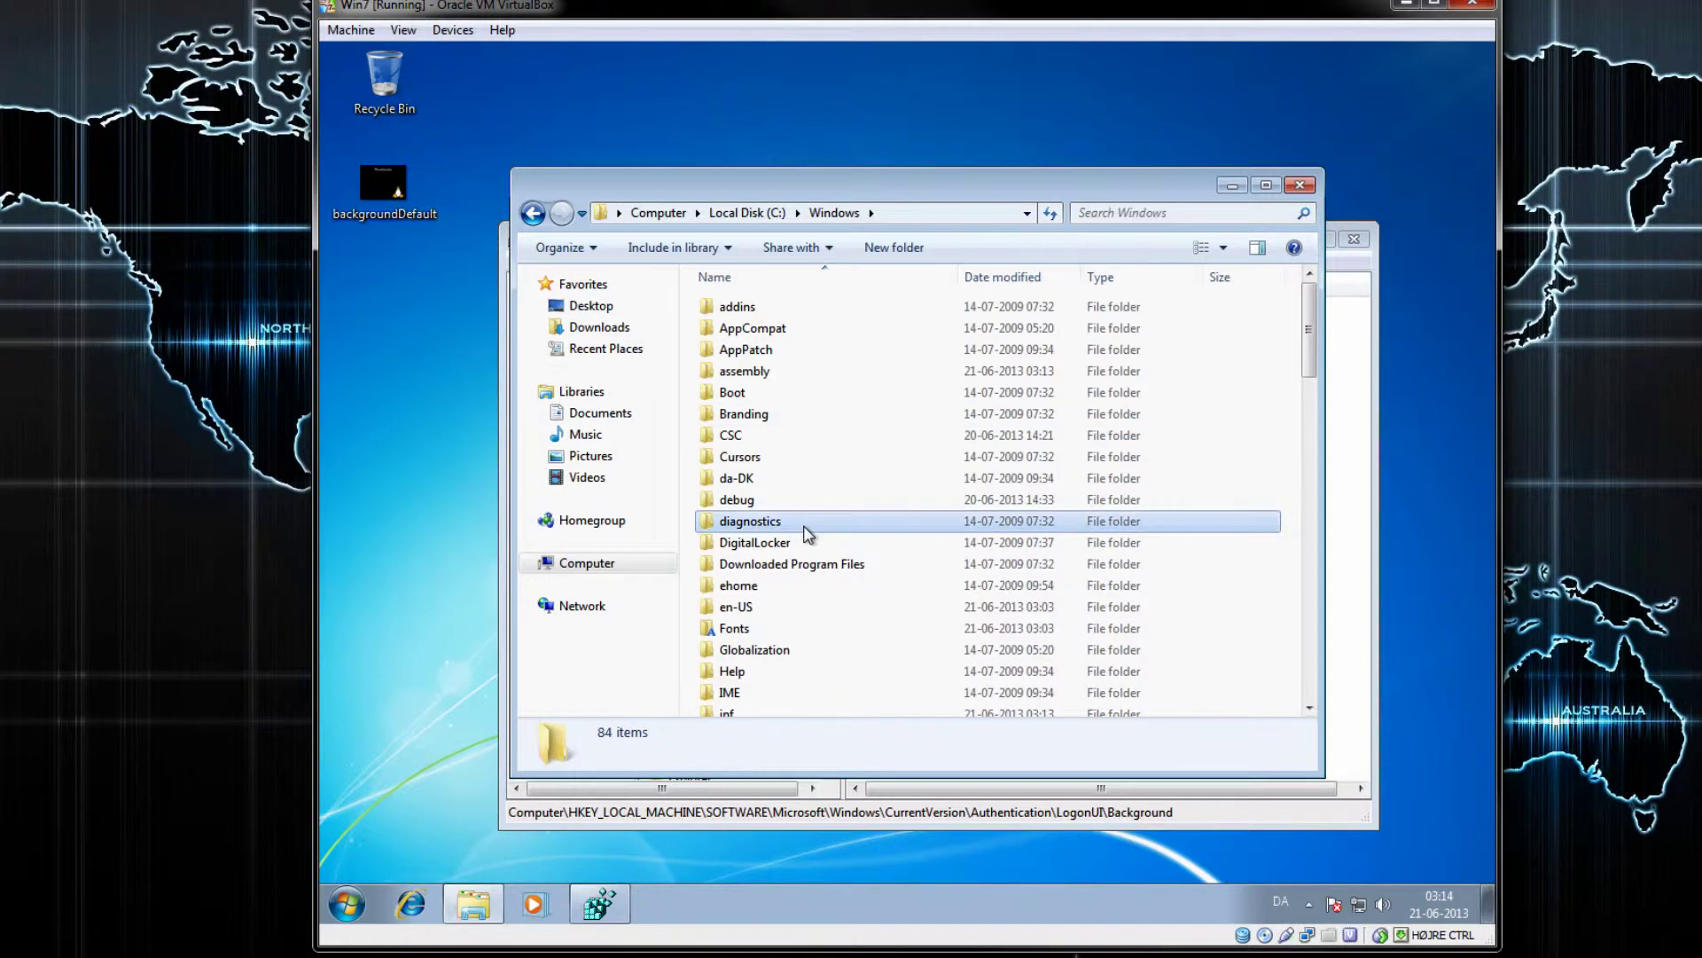
{"action": "key", "text": "s"}
{"action": "double_click", "coordinate": [781, 519]}
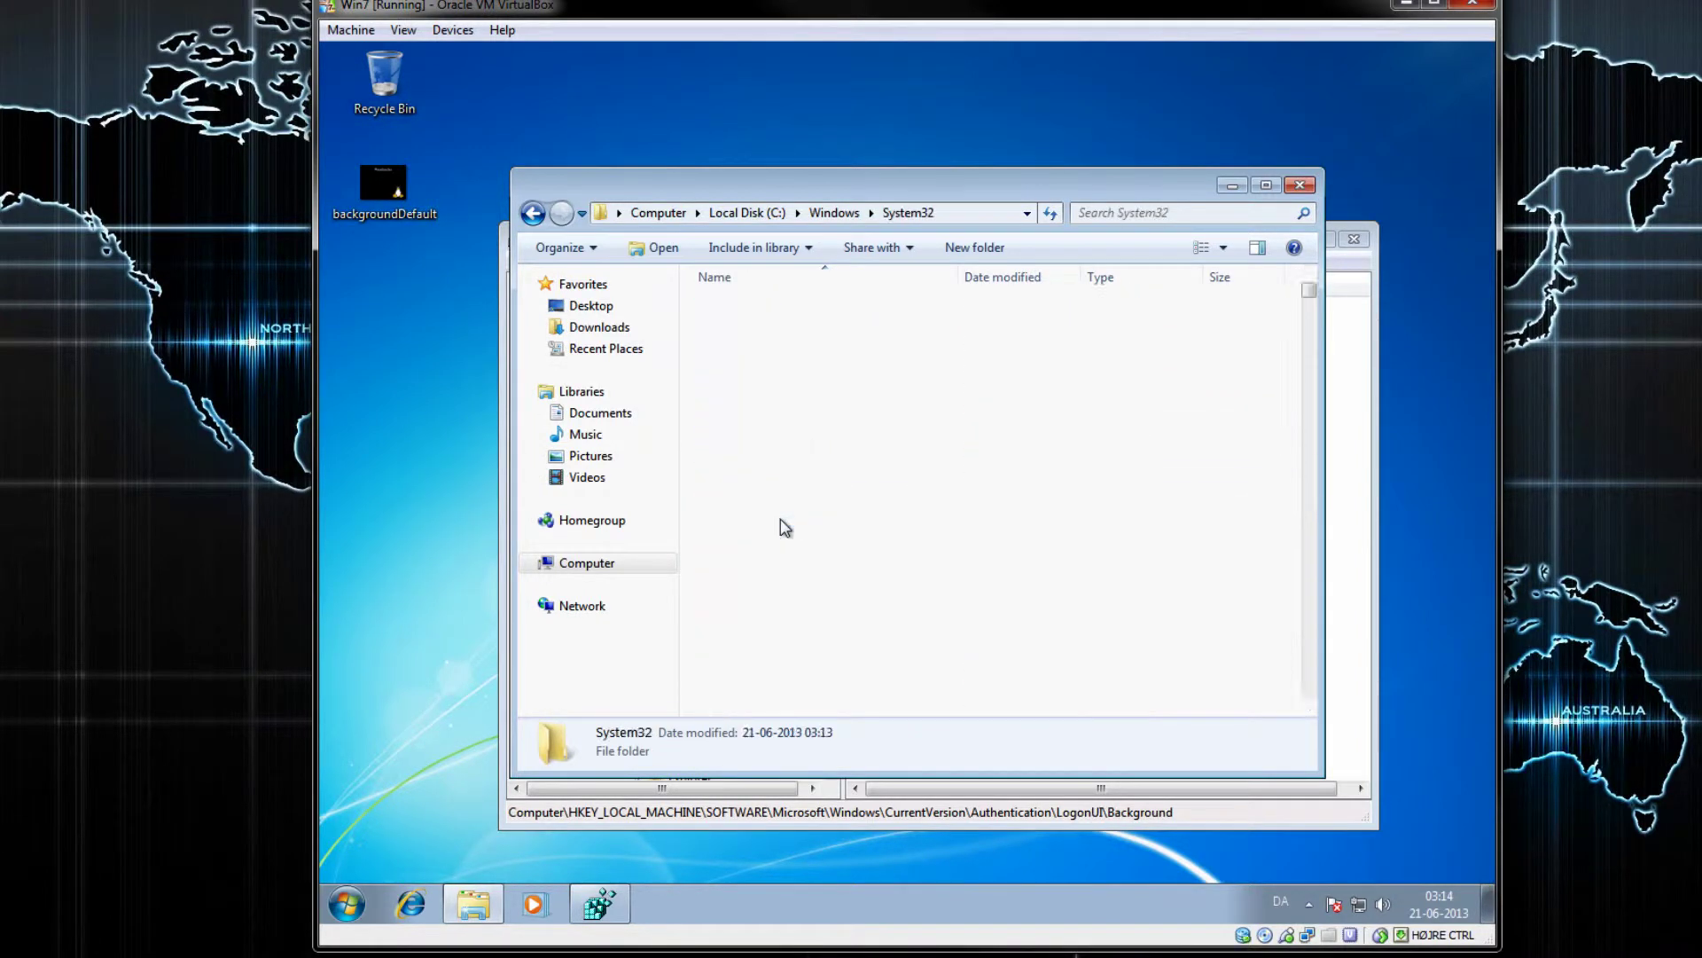
{"action": "left_click", "coordinate": [848, 412]}
{"action": "scroll", "coordinate": [835, 461], "scroll_direction": "down", "scroll_amount": 5}
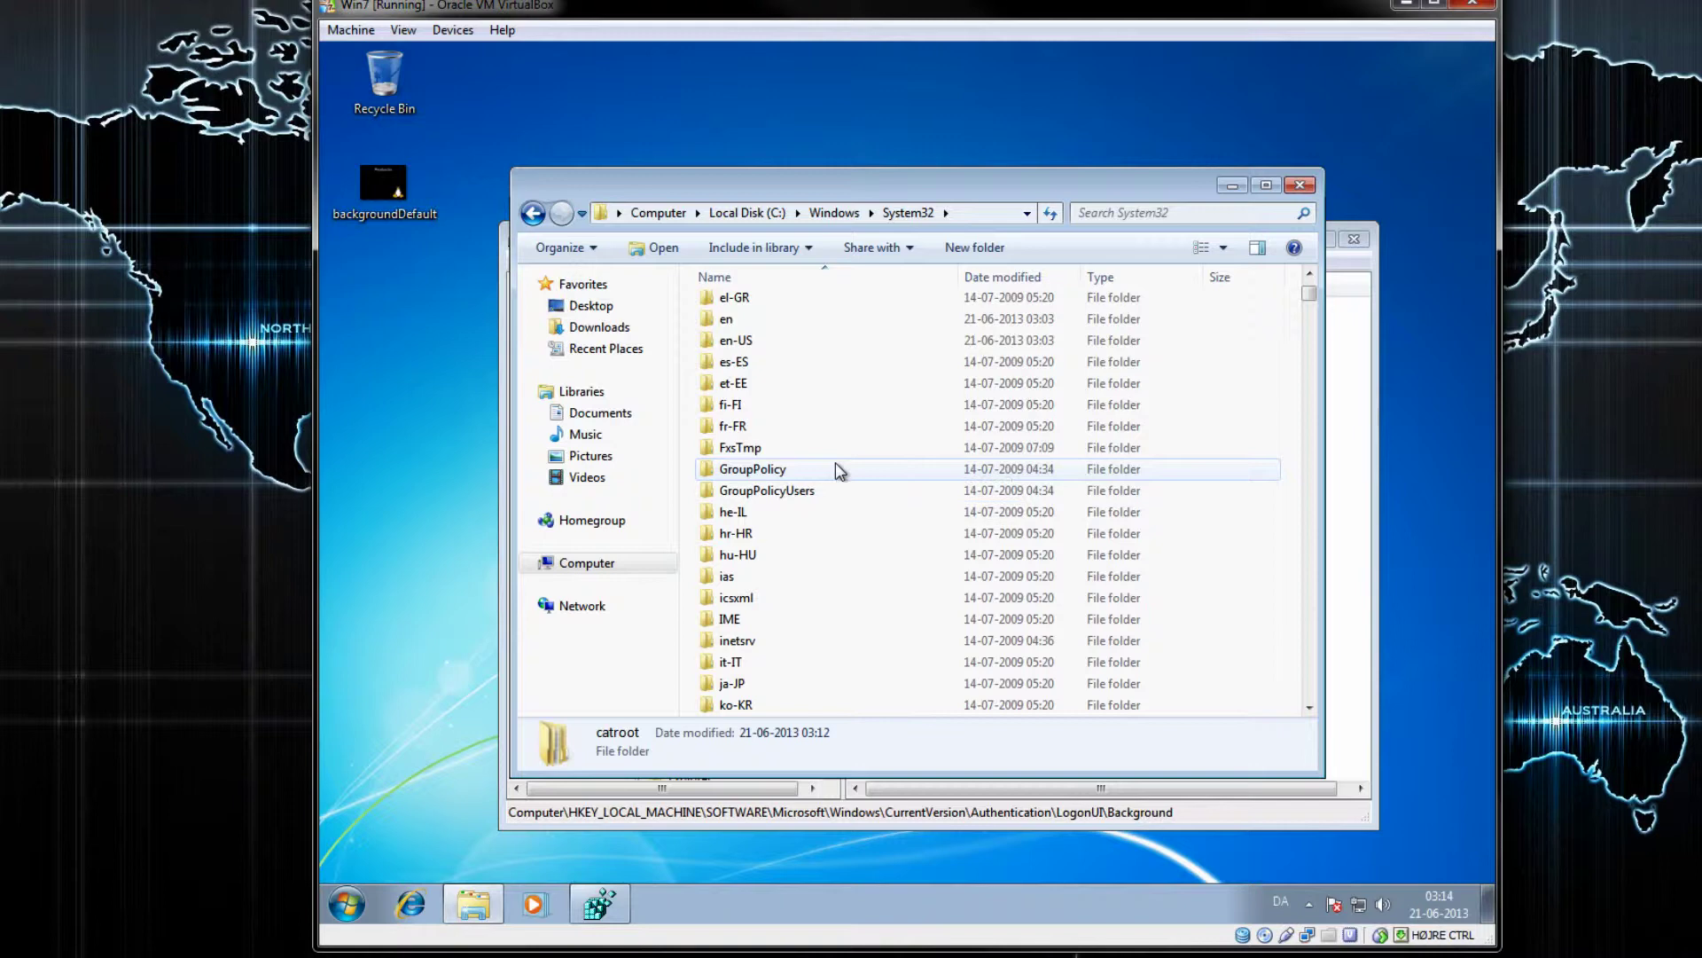
{"action": "scroll", "coordinate": [816, 456], "scroll_direction": "down", "scroll_amount": 7}
{"action": "left_click", "coordinate": [795, 454]}
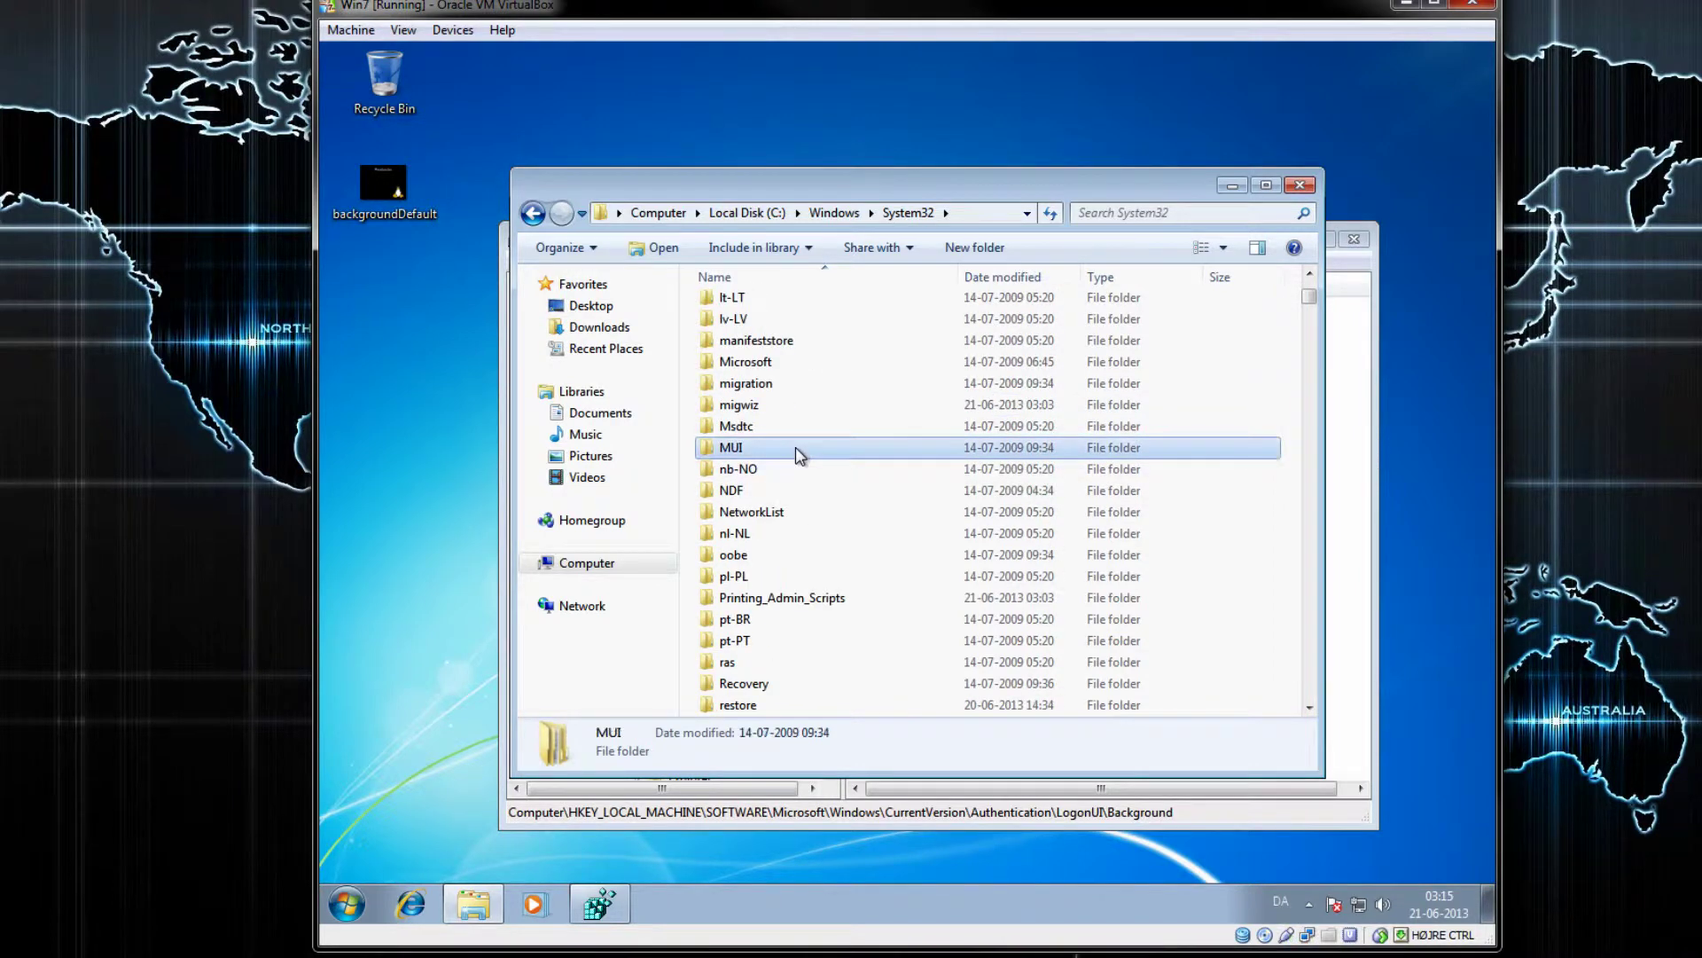
{"action": "left_click", "coordinate": [758, 557]}
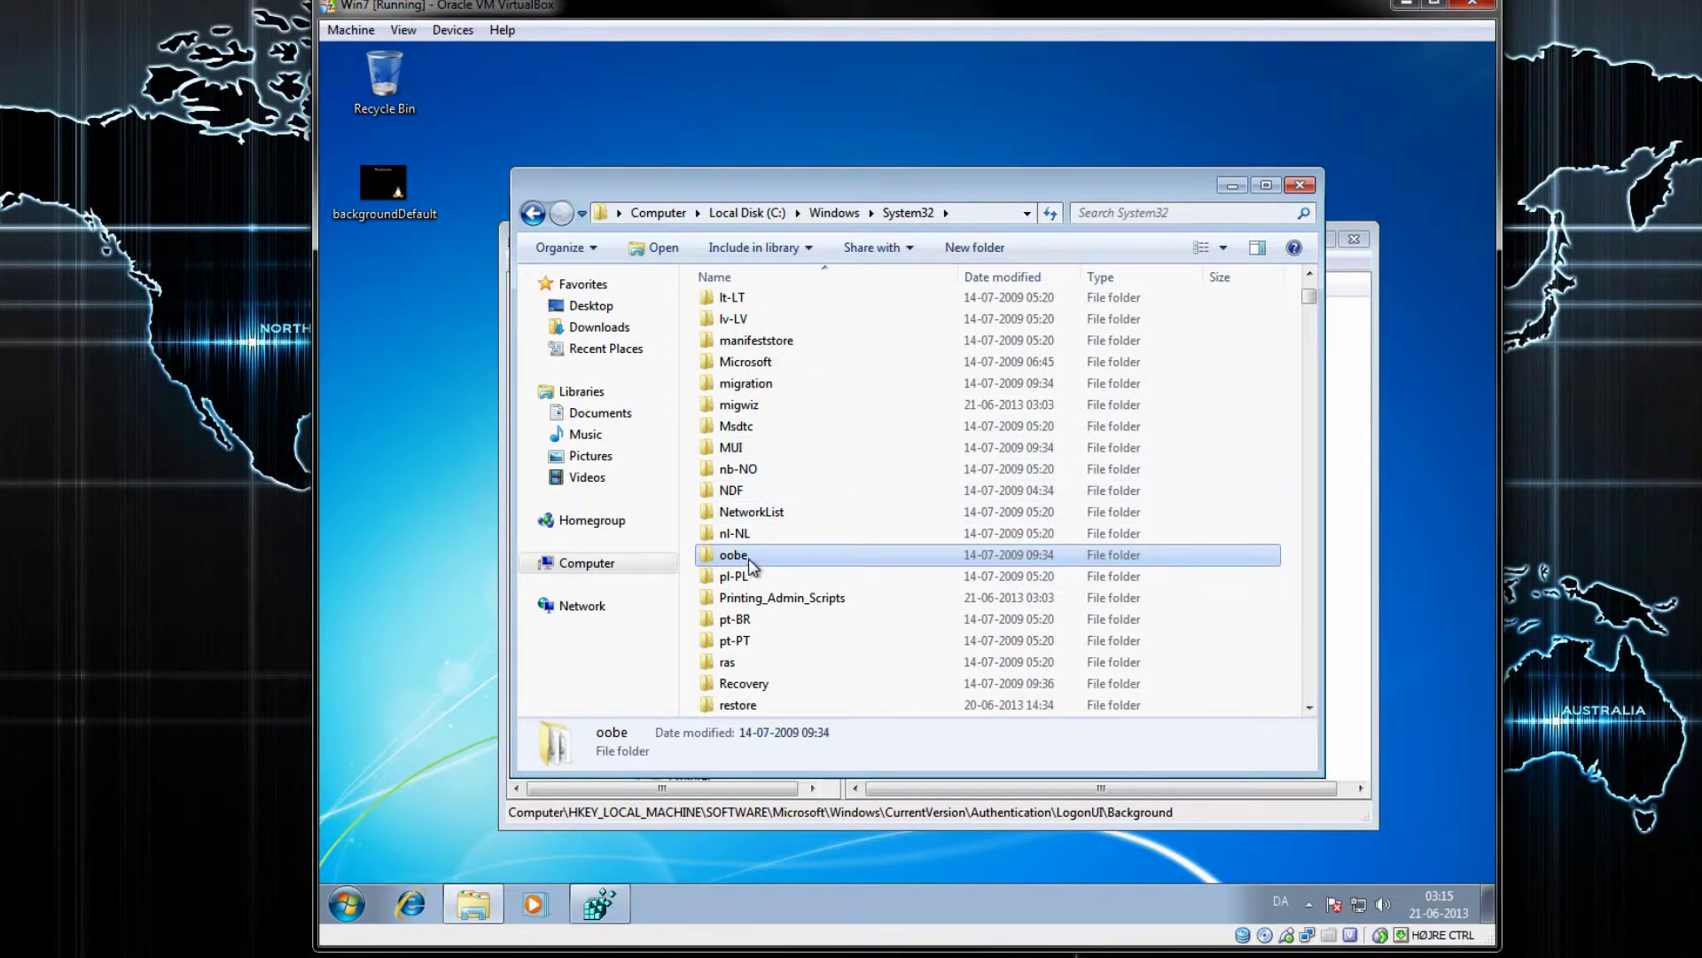
{"action": "double_click", "coordinate": [752, 562]}
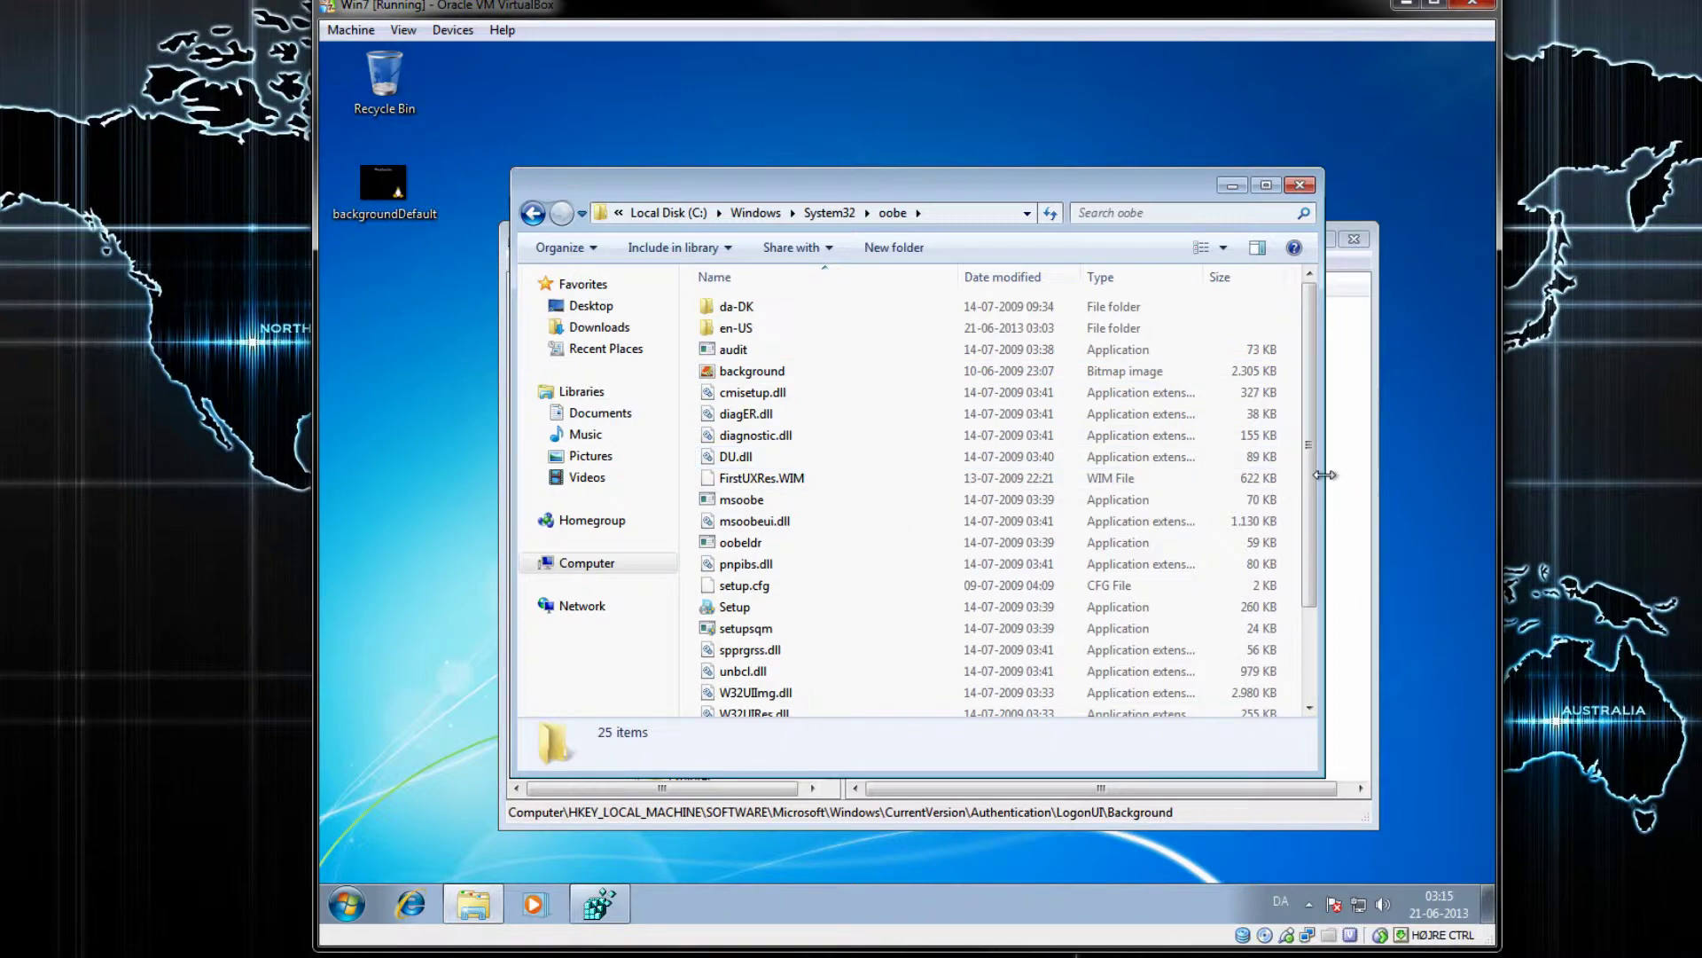
Step: Create a new folder named info inside oobe and open it
{"action": "left_click_drag", "start_coordinate": [1325, 475], "coordinate": [1495, 473]}
{"action": "right_click", "coordinate": [1284, 467]}
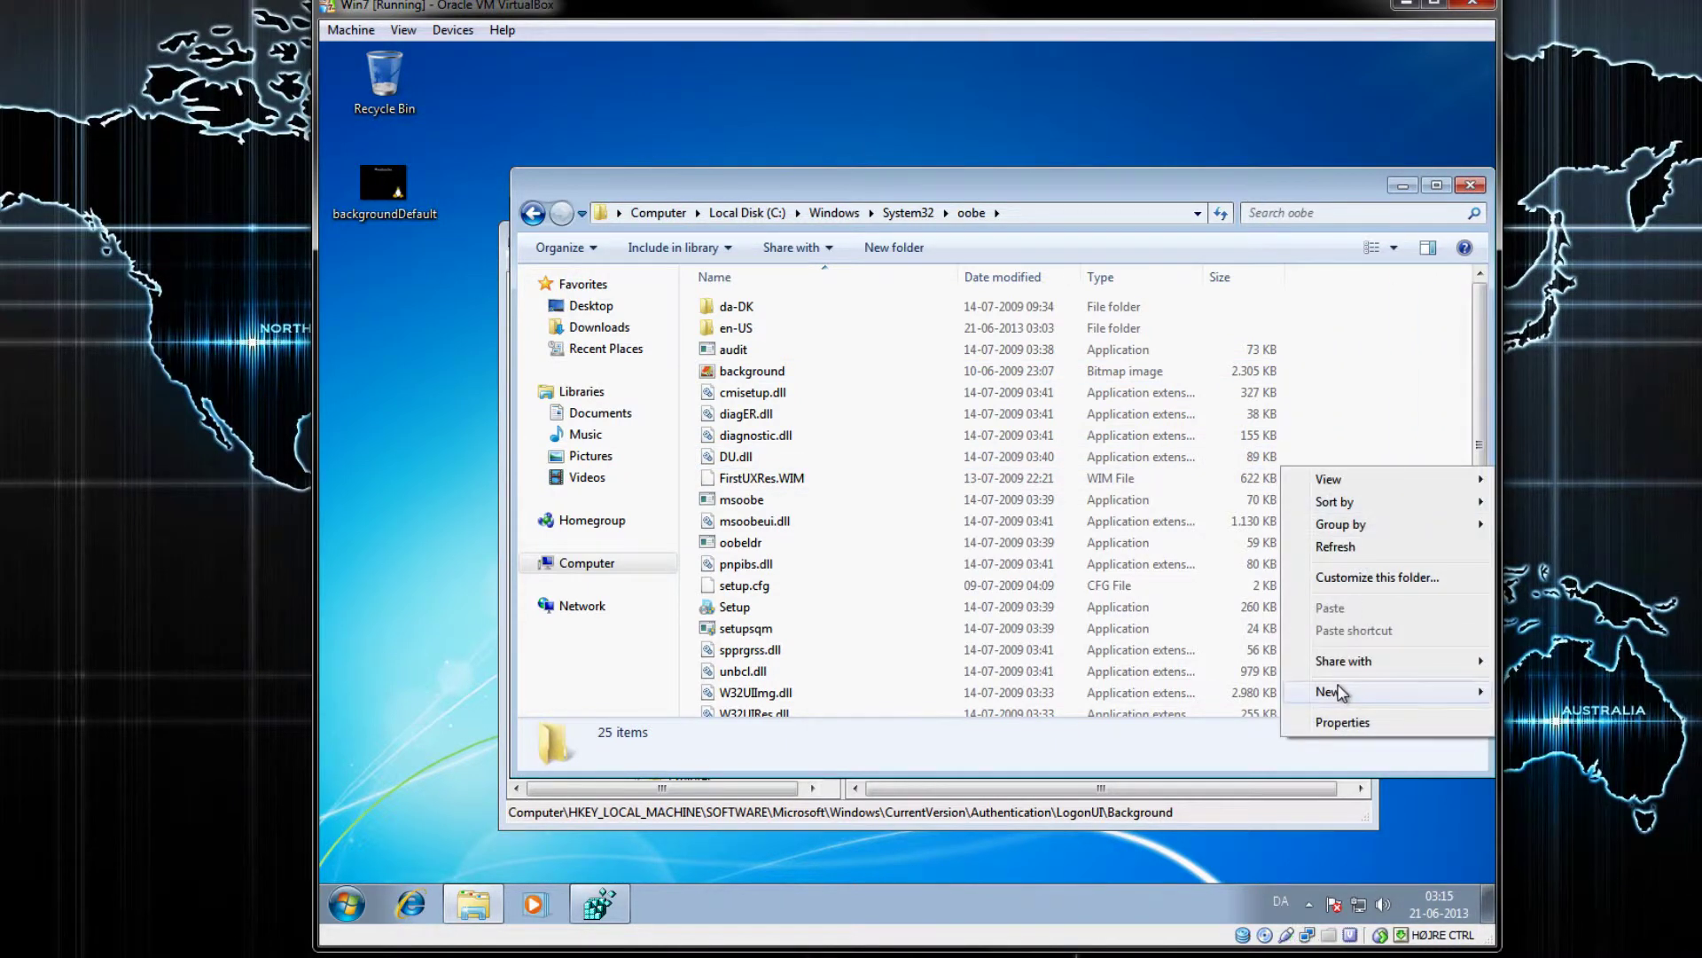
{"action": "mouse_move", "coordinate": [1339, 693]}
{"action": "left_click", "coordinate": [1199, 690]}
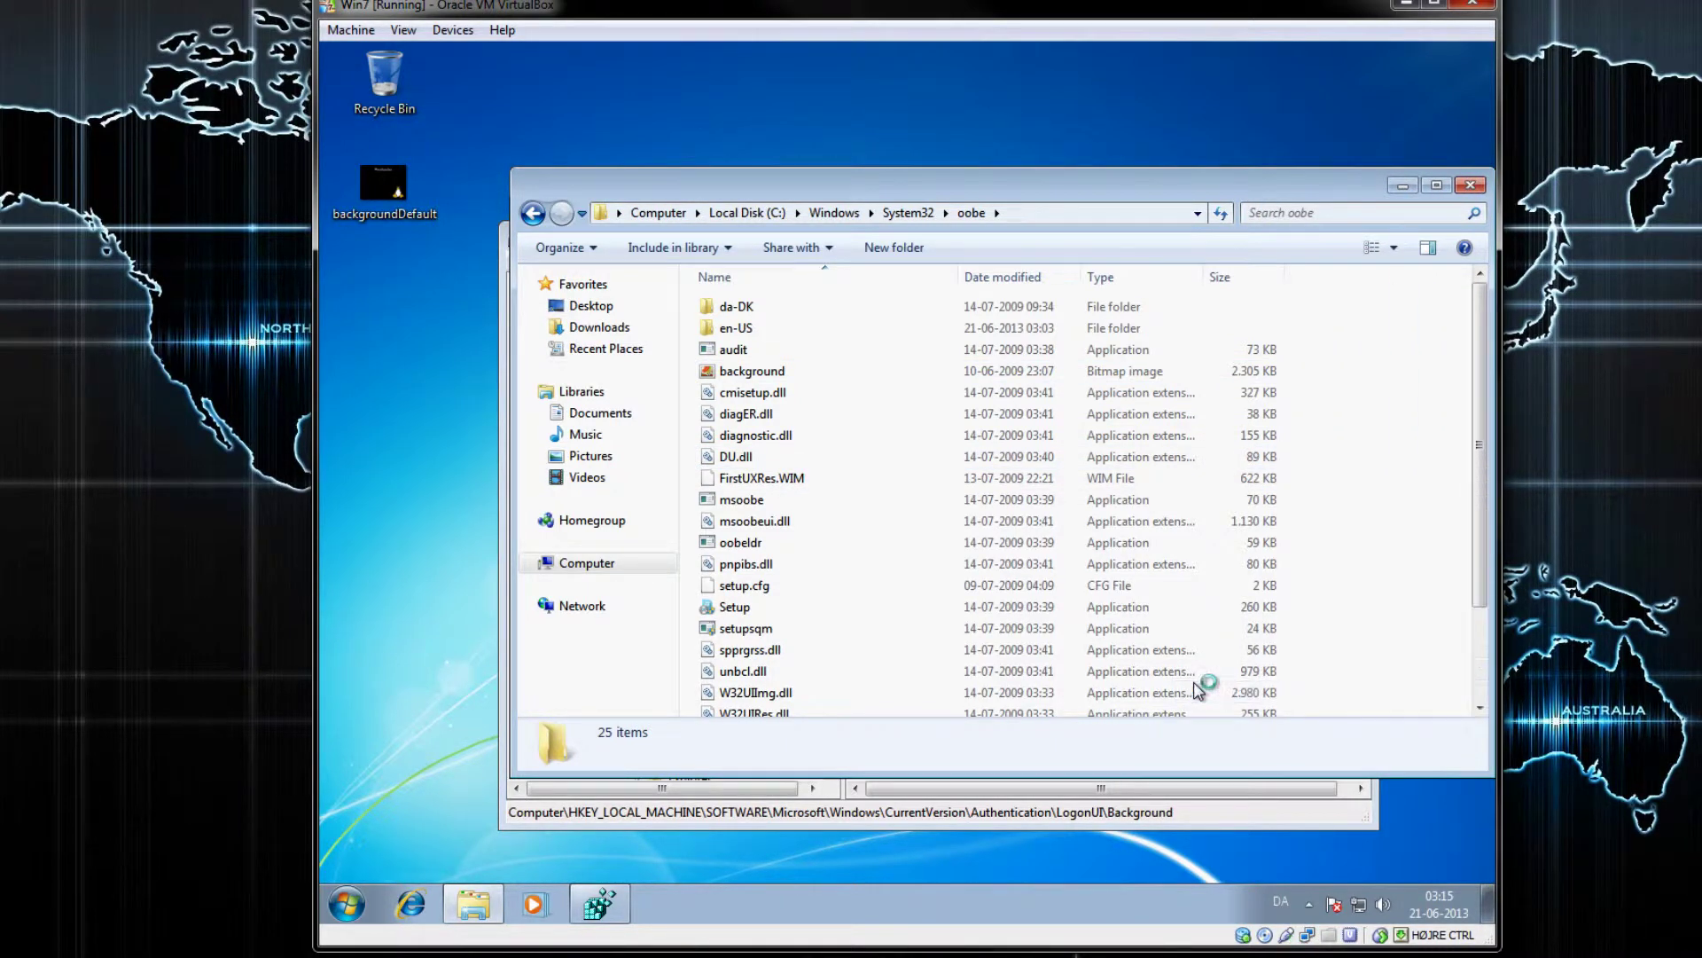
{"action": "type", "text": "info"}
{"action": "key", "text": "Return"}
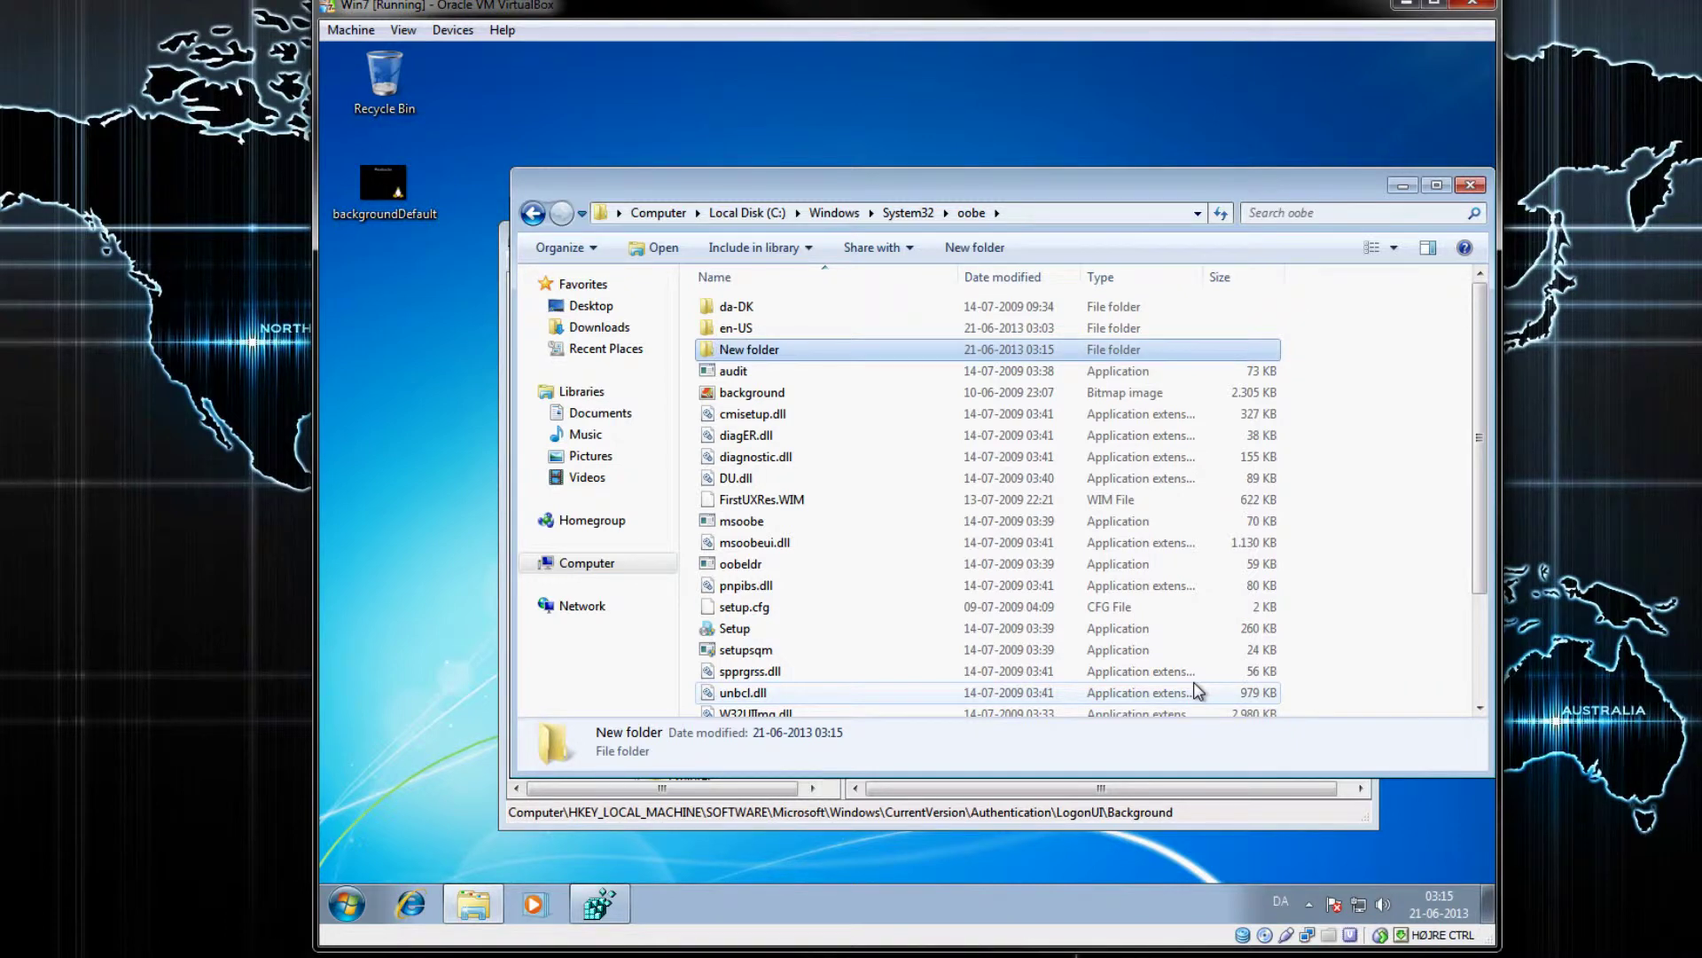
{"action": "double_click", "coordinate": [805, 352]}
Step: Create a folder named backgrounds inside info
{"action": "right_click", "coordinate": [795, 390]}
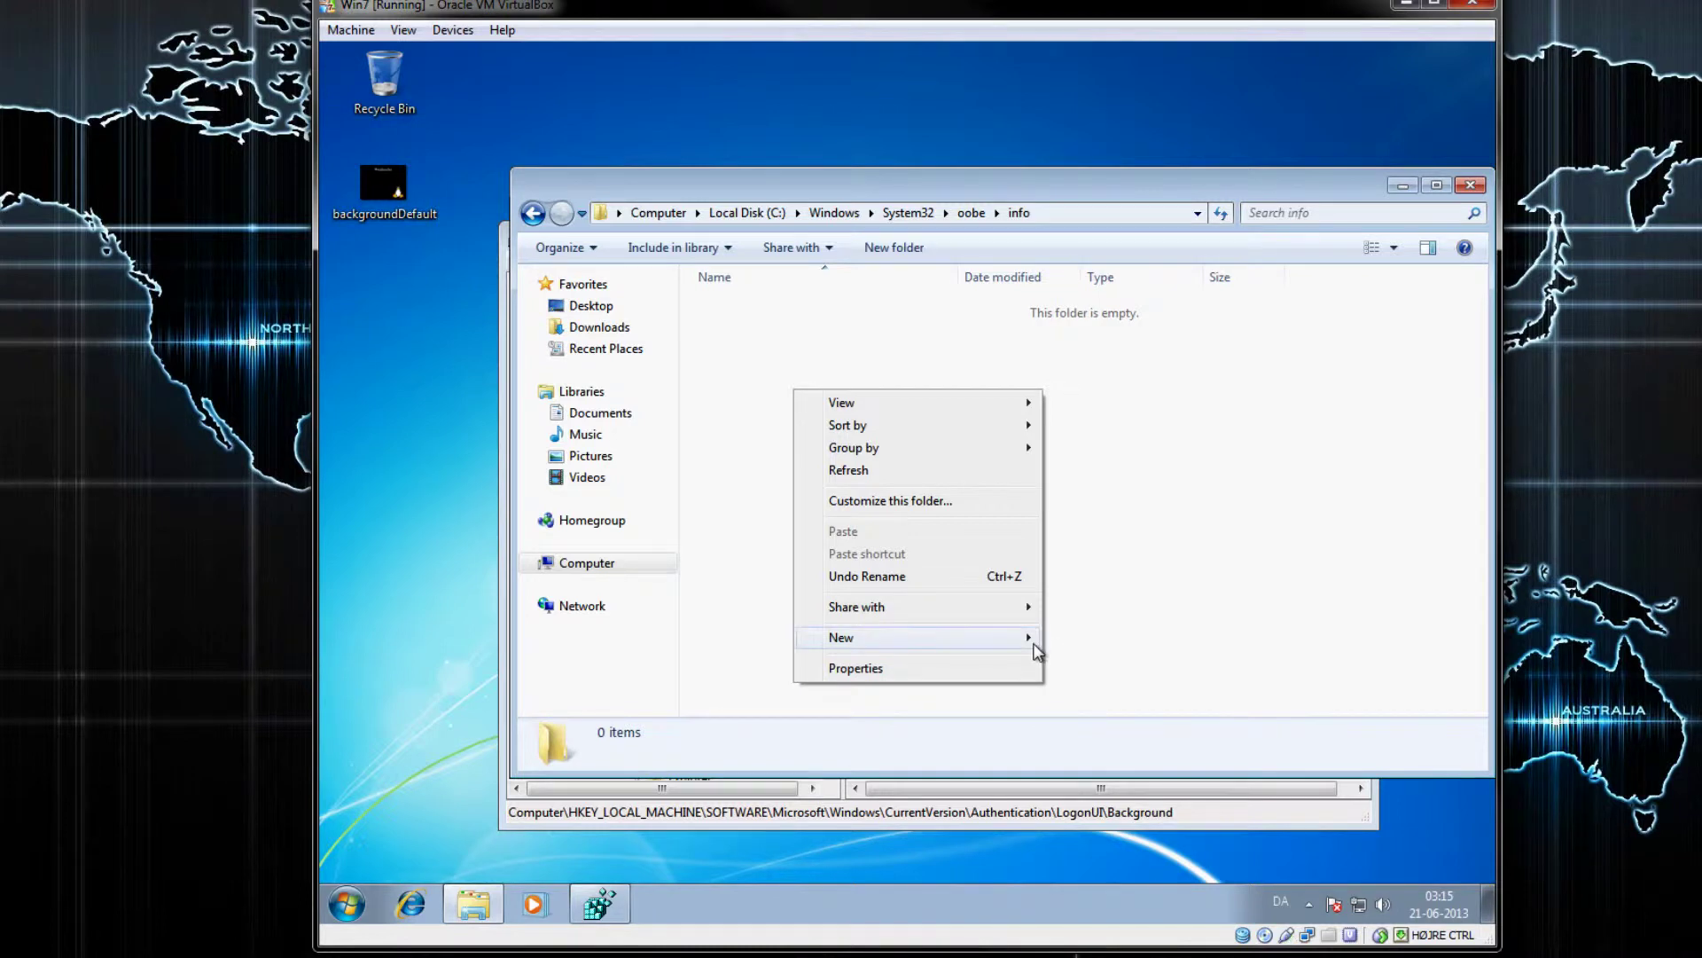
{"action": "left_click", "coordinate": [1075, 640]}
{"action": "type", "text": "b"}
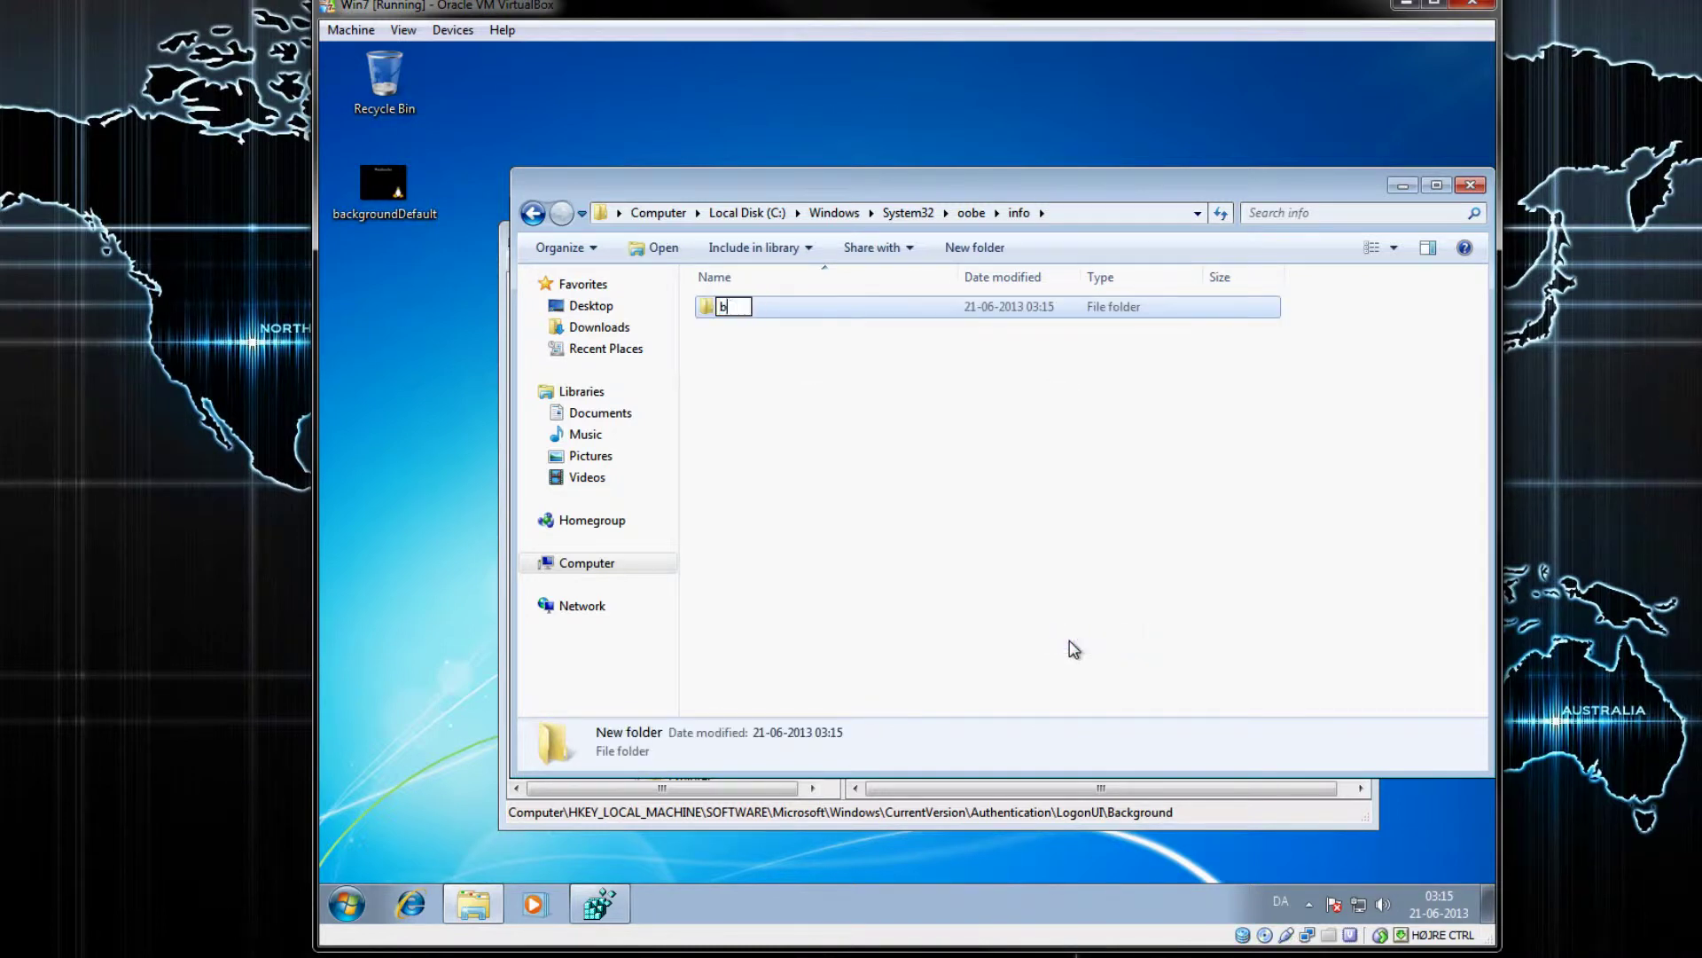
{"action": "type", "text": "ackgrounds"}
{"action": "key", "text": "Return"}
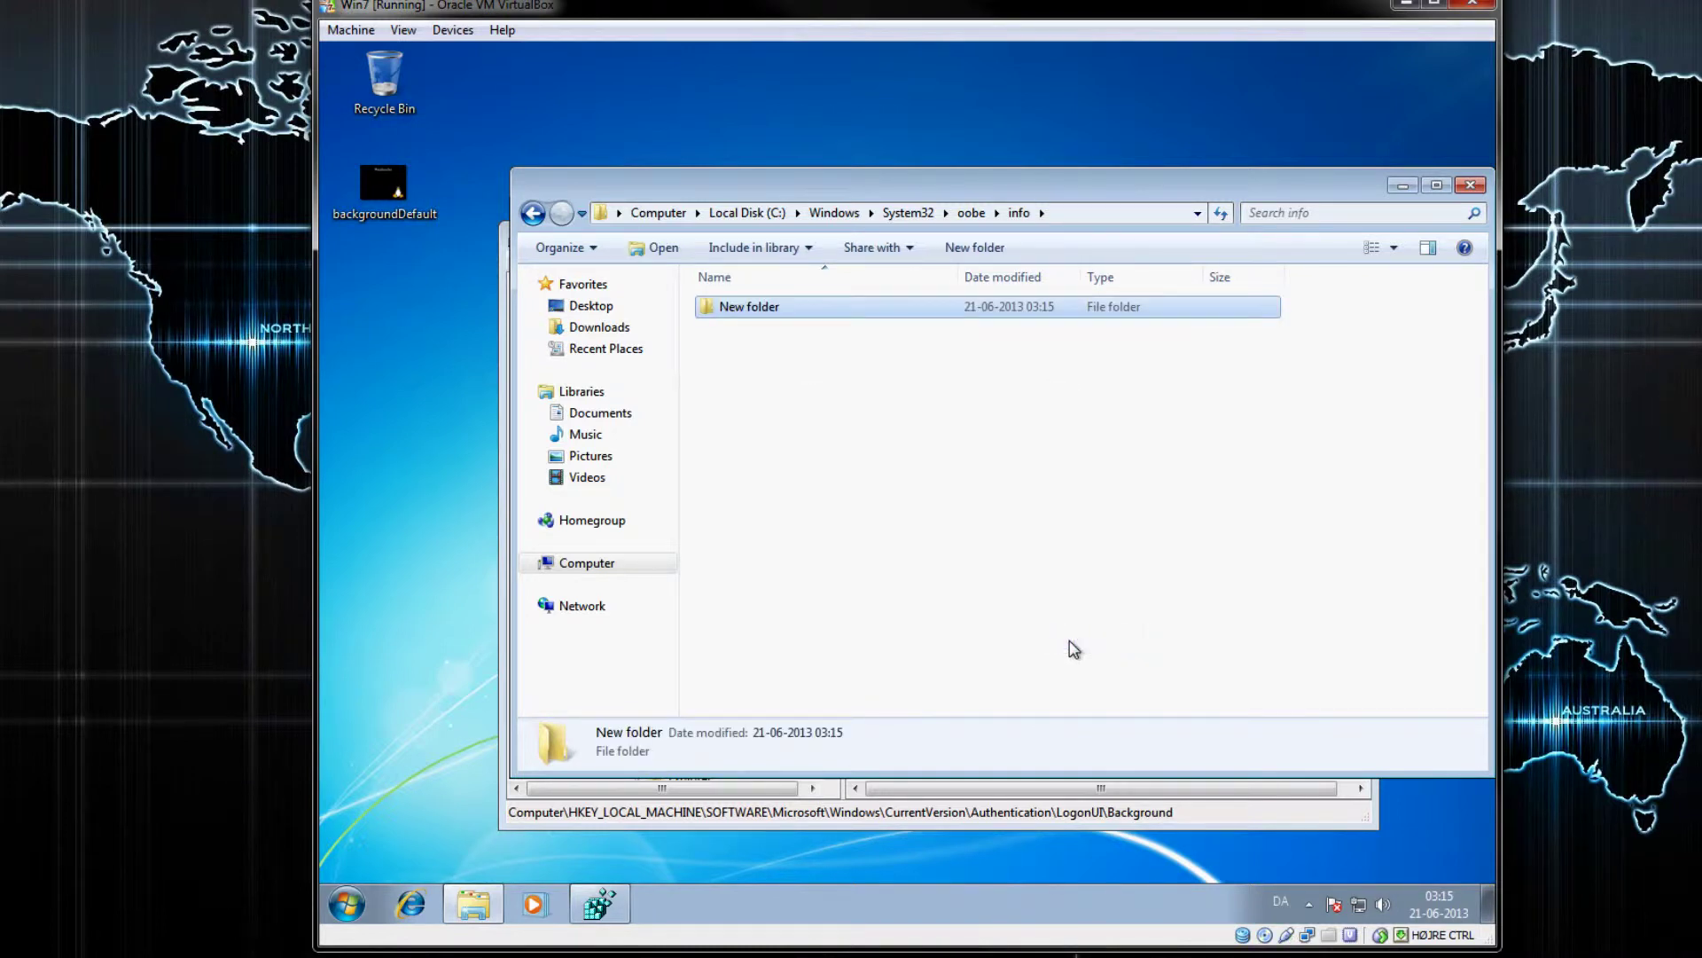
Step: Open backgrounds and drag backgroundDefault from the desktop into it, granting admin permission
{"action": "double_click", "coordinate": [770, 309]}
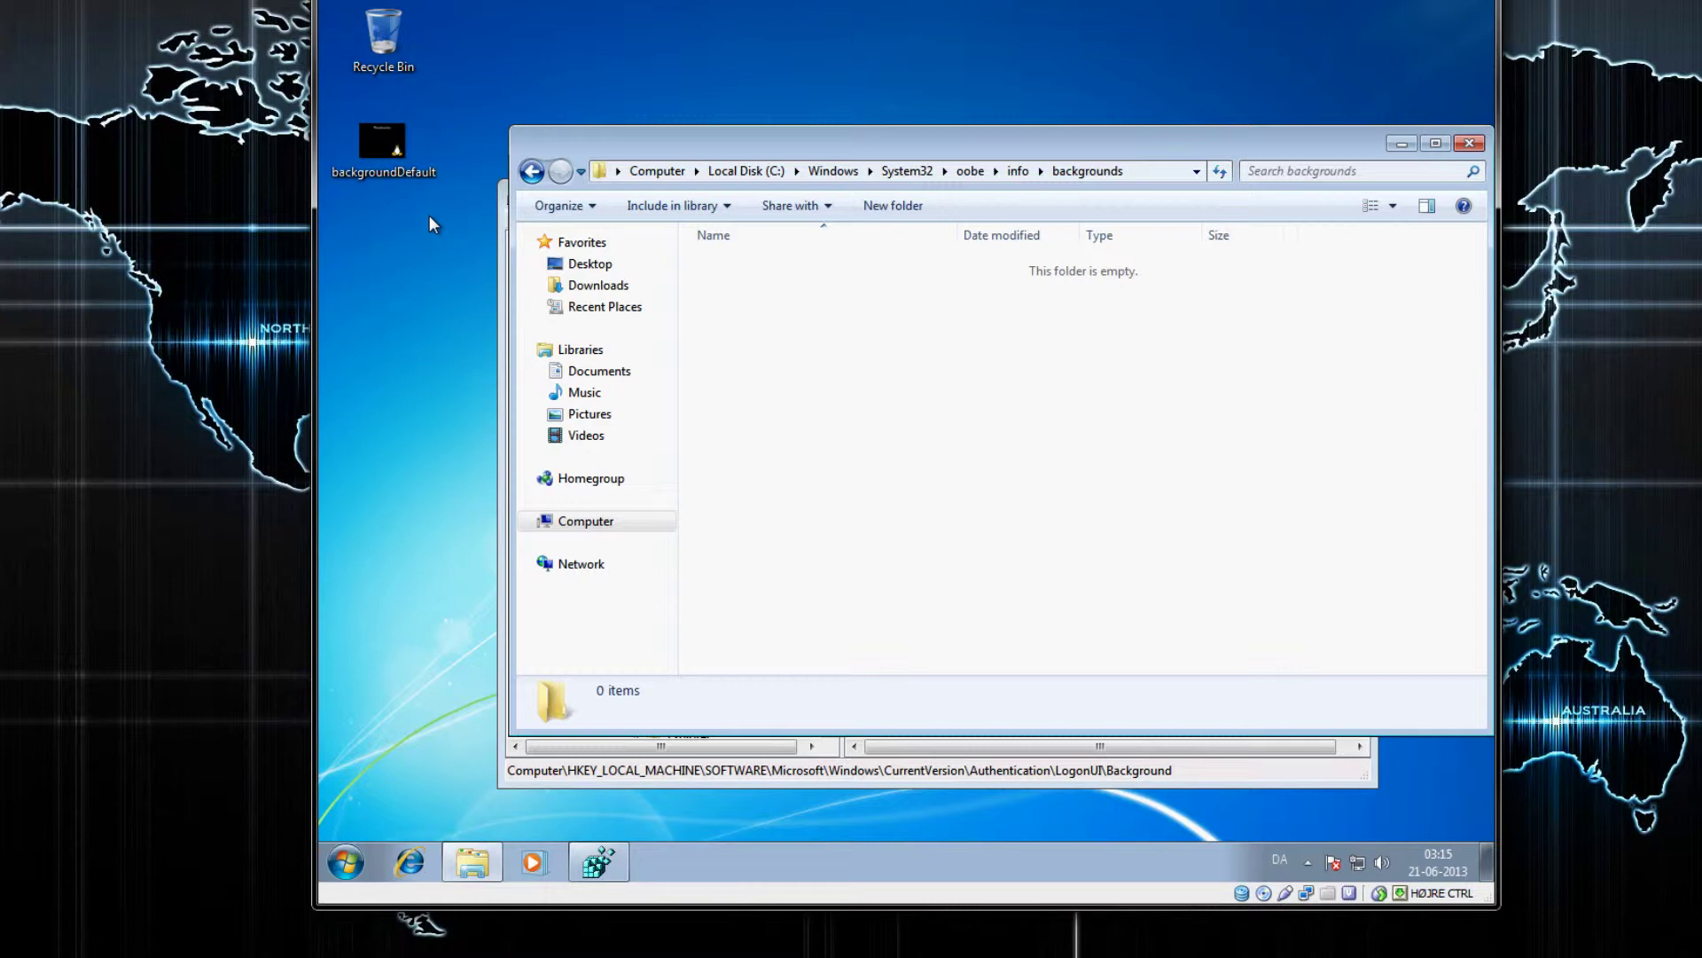
{"action": "left_click", "coordinate": [386, 177]}
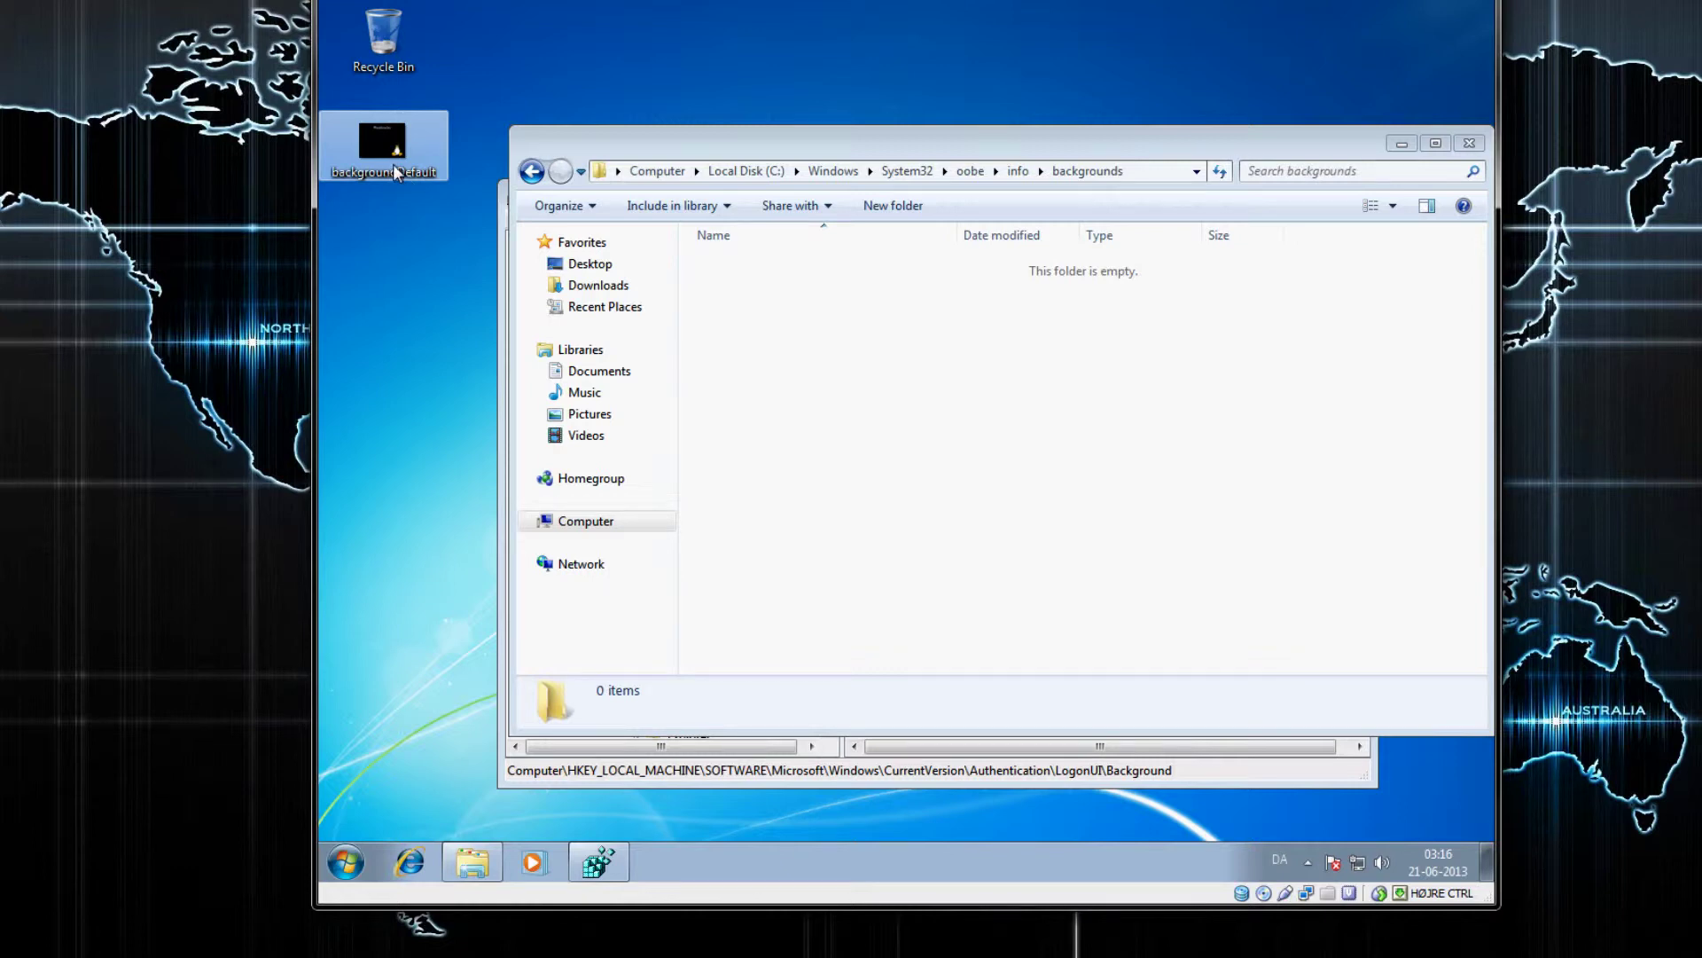
{"action": "left_click_drag", "start_coordinate": [376, 153], "coordinate": [752, 337]}
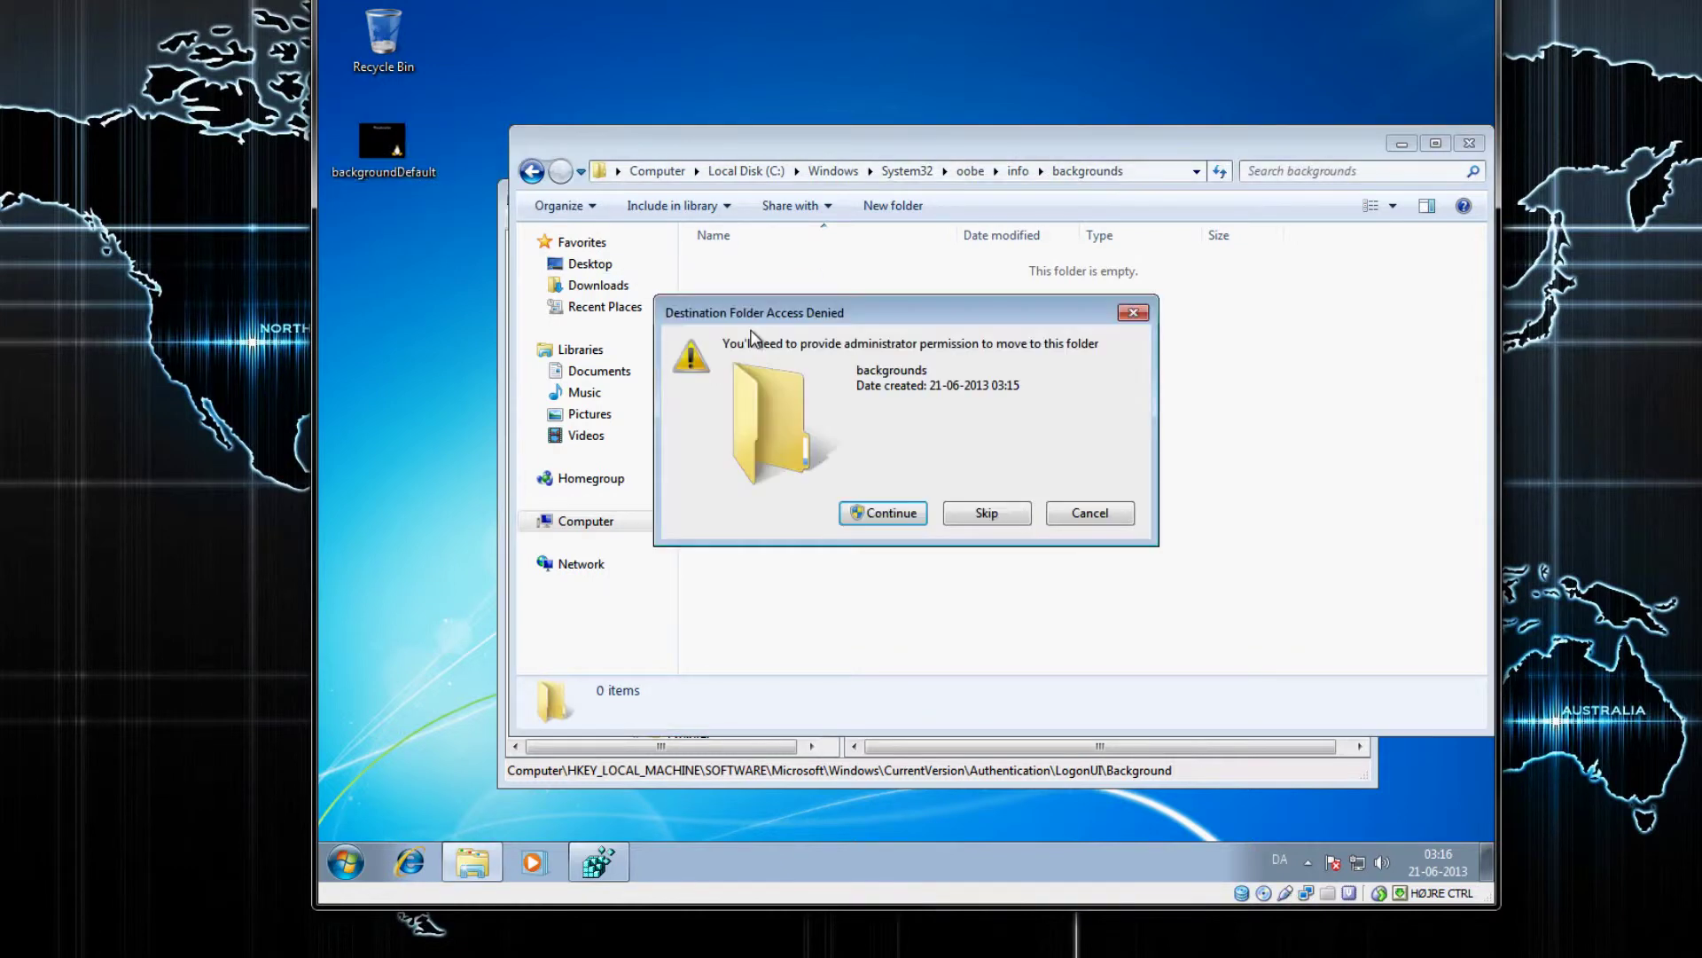
{"action": "left_click", "coordinate": [893, 514]}
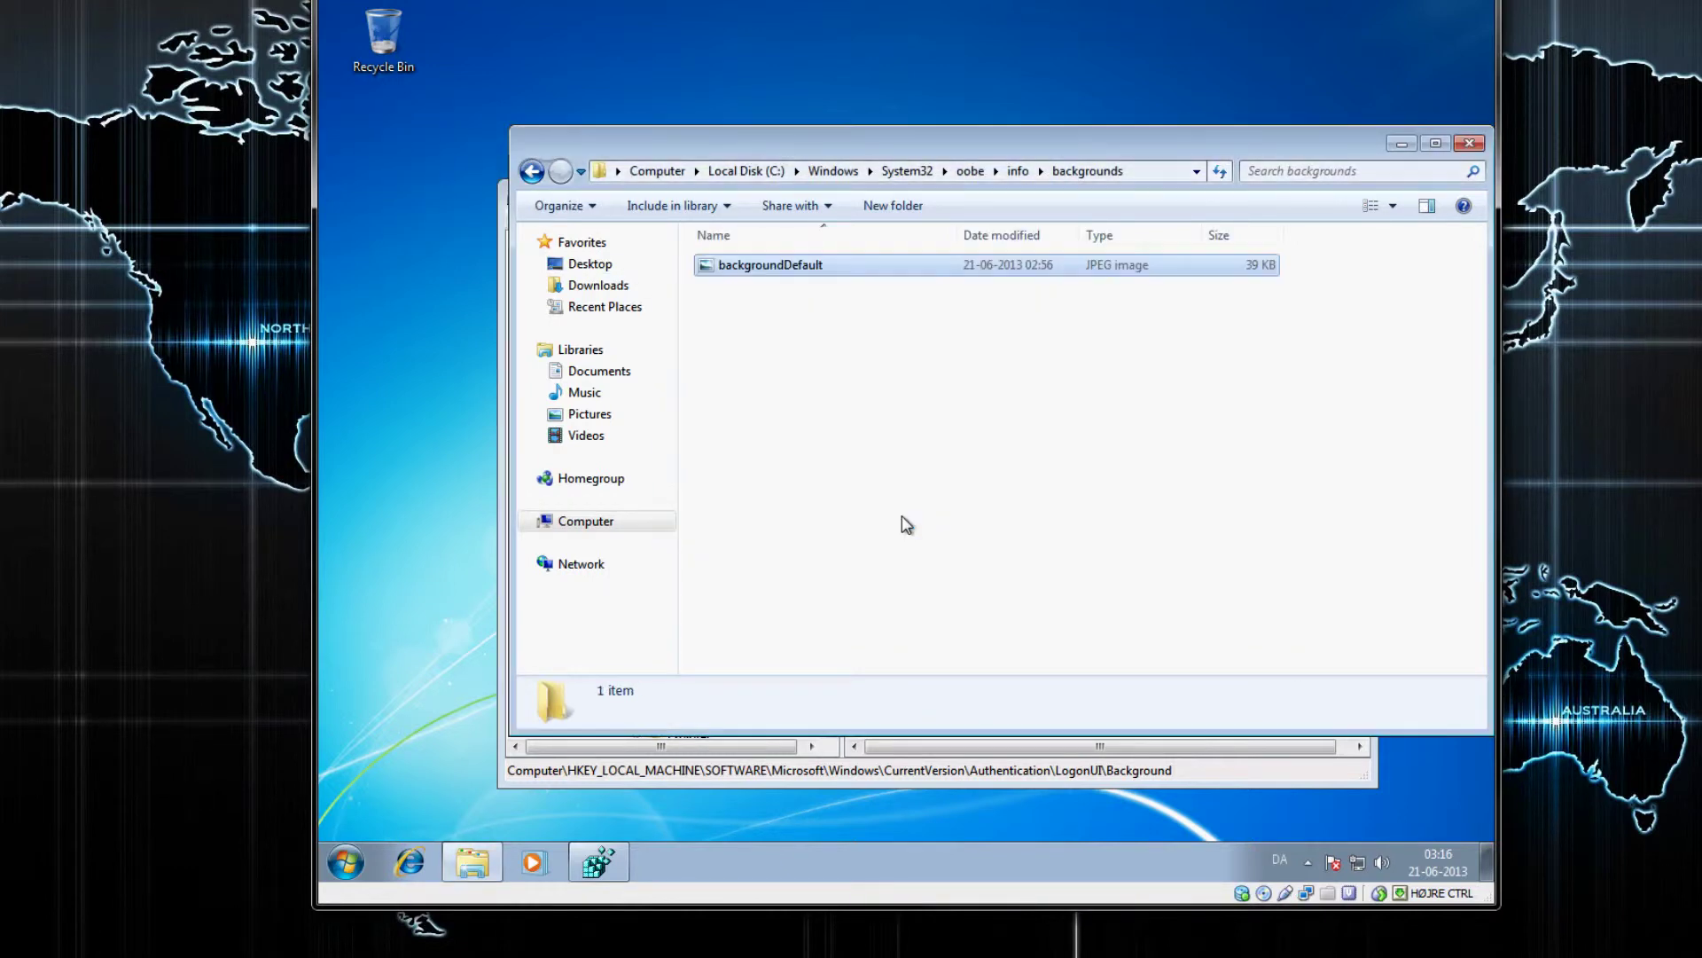
{"action": "left_click", "coordinate": [874, 464]}
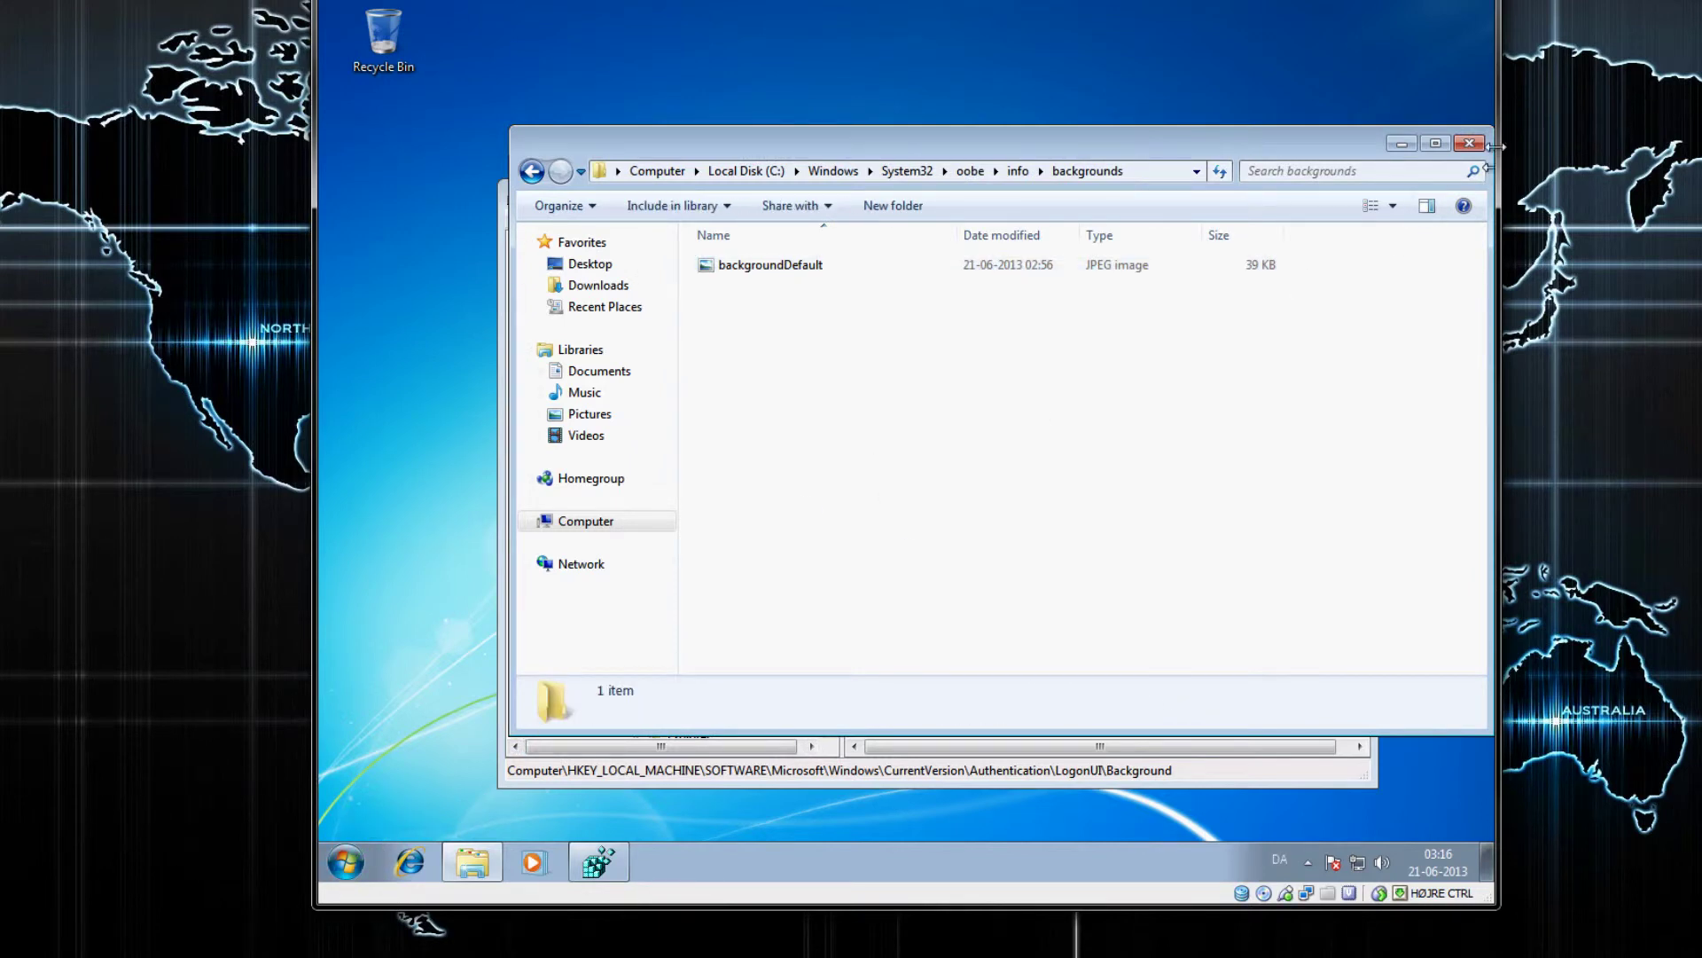
Step: Close Explorer and Registry Editor, then restart Windows from the Start menu
{"action": "left_click", "coordinate": [1469, 143]}
{"action": "left_click", "coordinate": [1354, 198]}
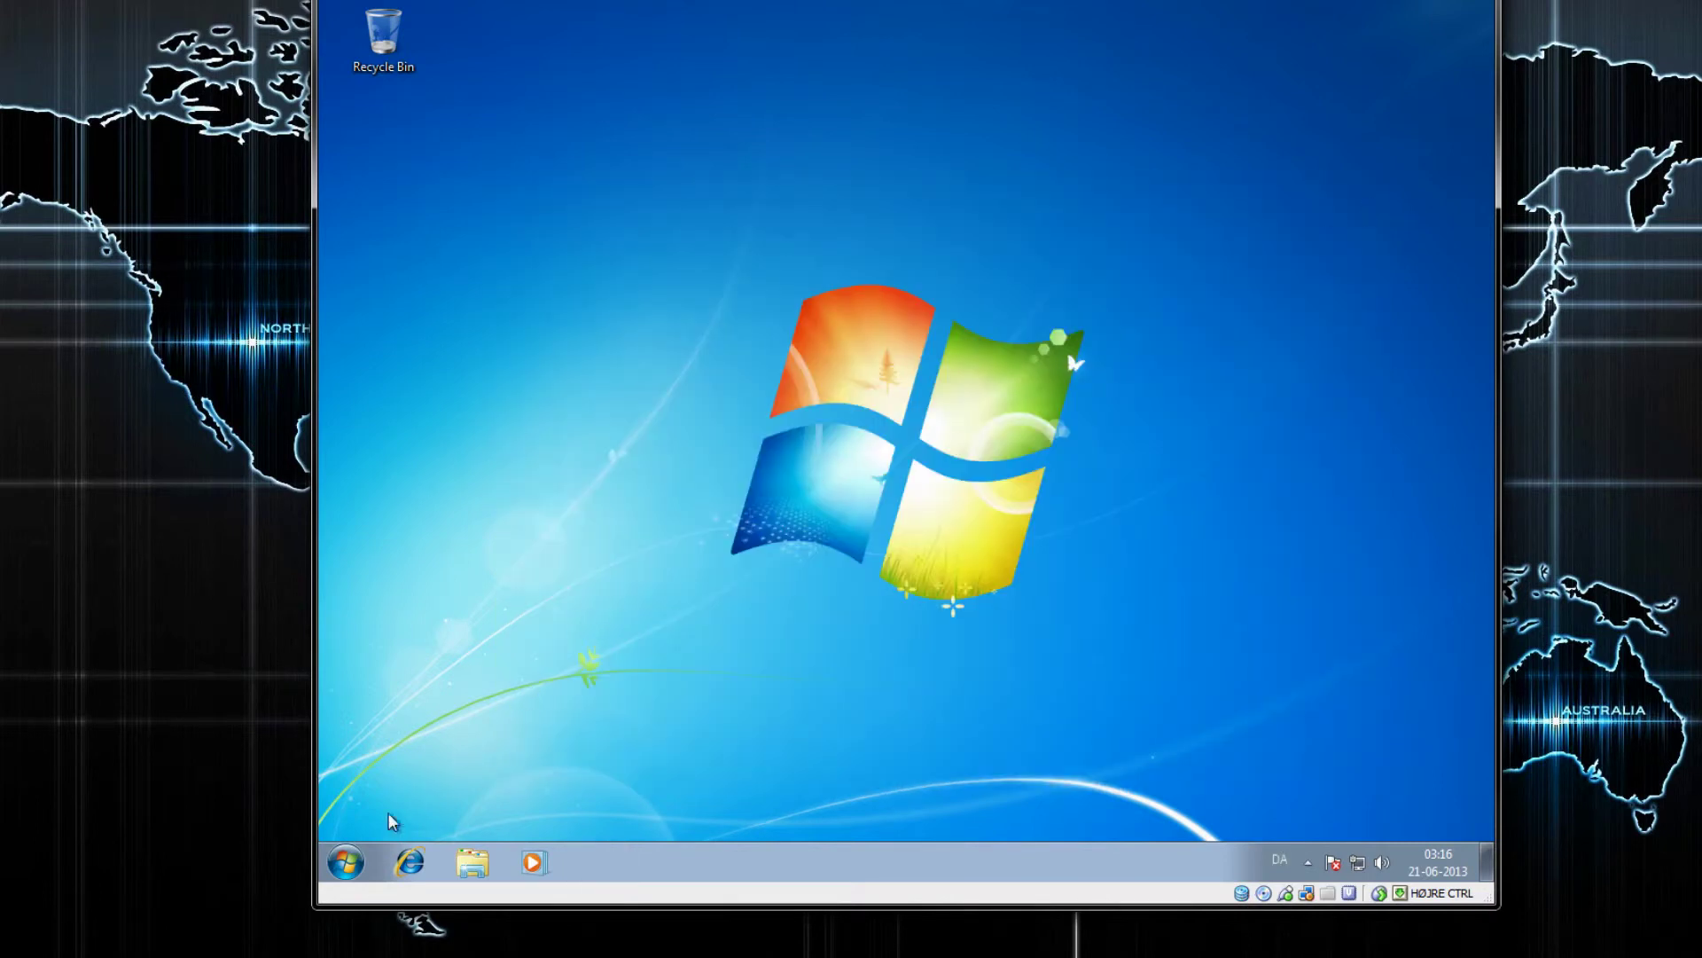
{"action": "left_click", "coordinate": [345, 862]}
{"action": "left_click", "coordinate": [695, 810]}
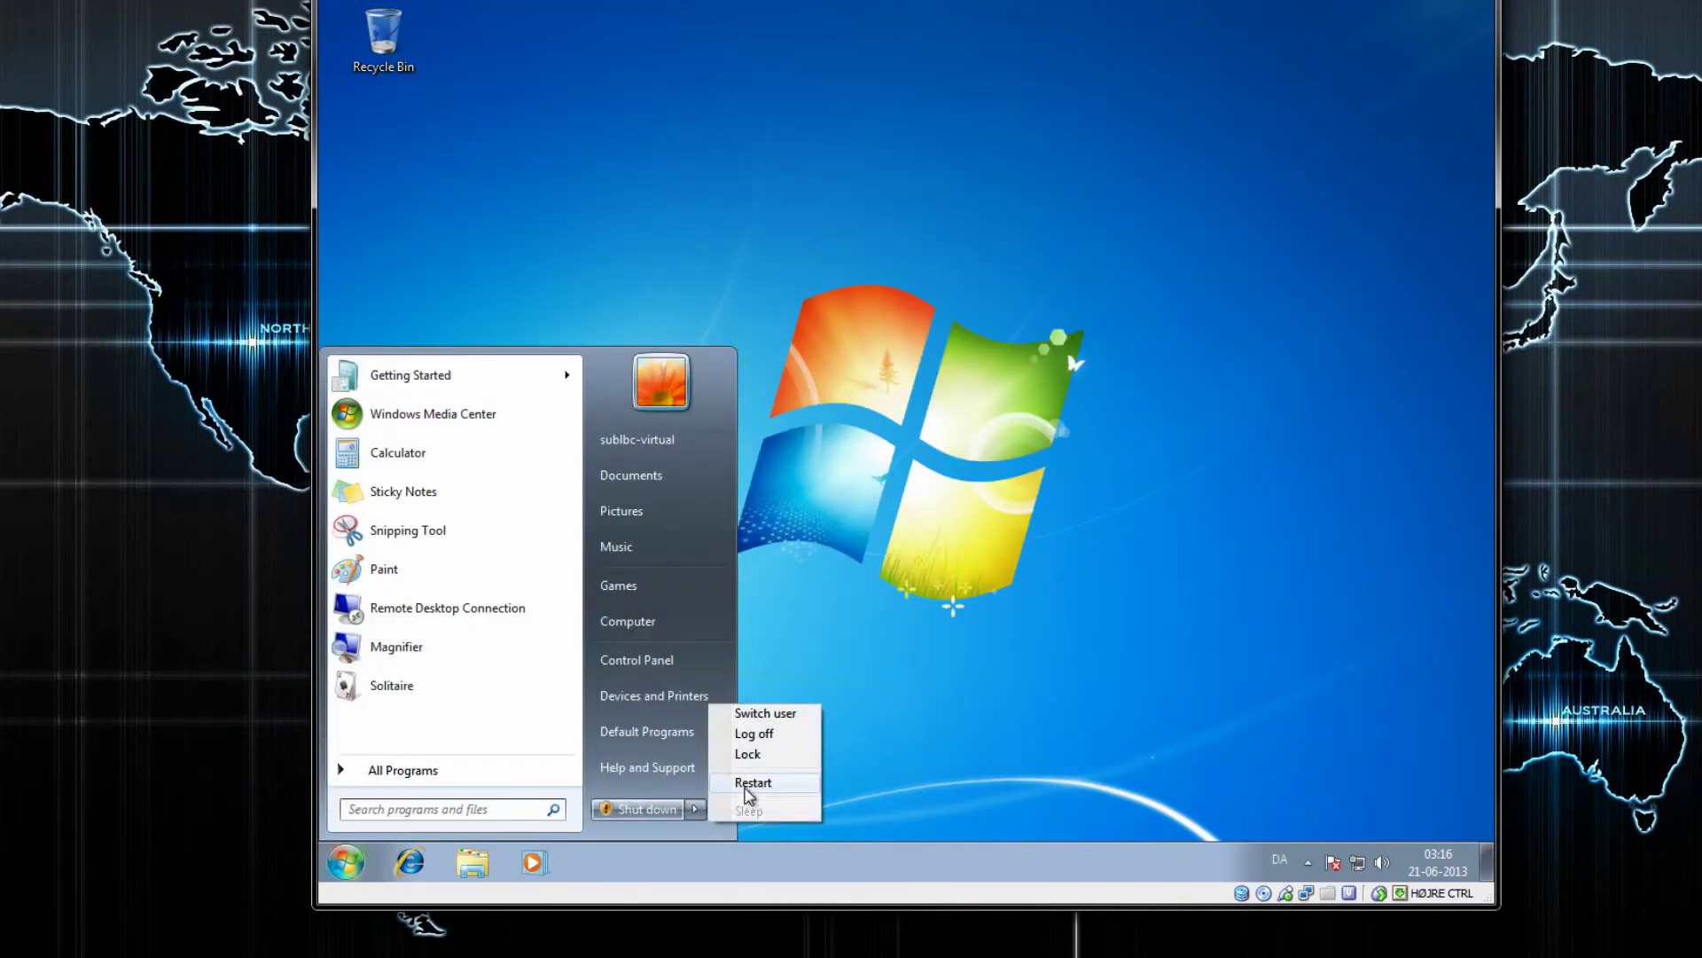
{"action": "left_click", "coordinate": [747, 781]}
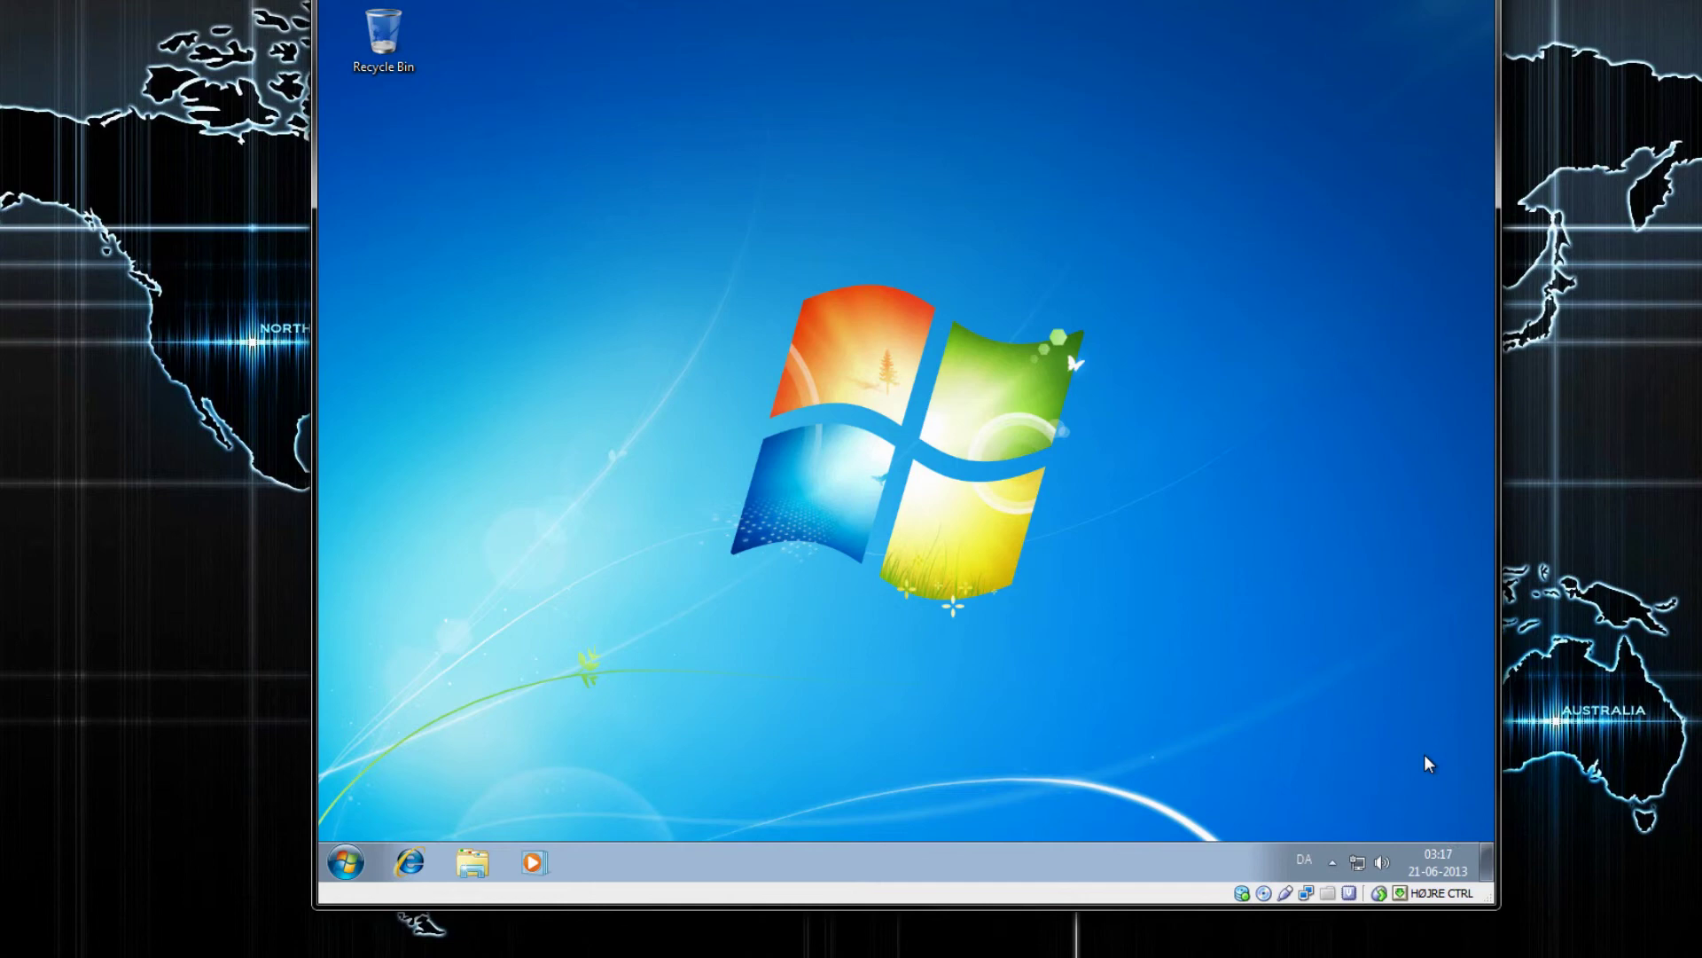
Step: Log off via the Start menu's Shut down options to reach the logon screen
{"action": "left_click", "coordinate": [346, 862]}
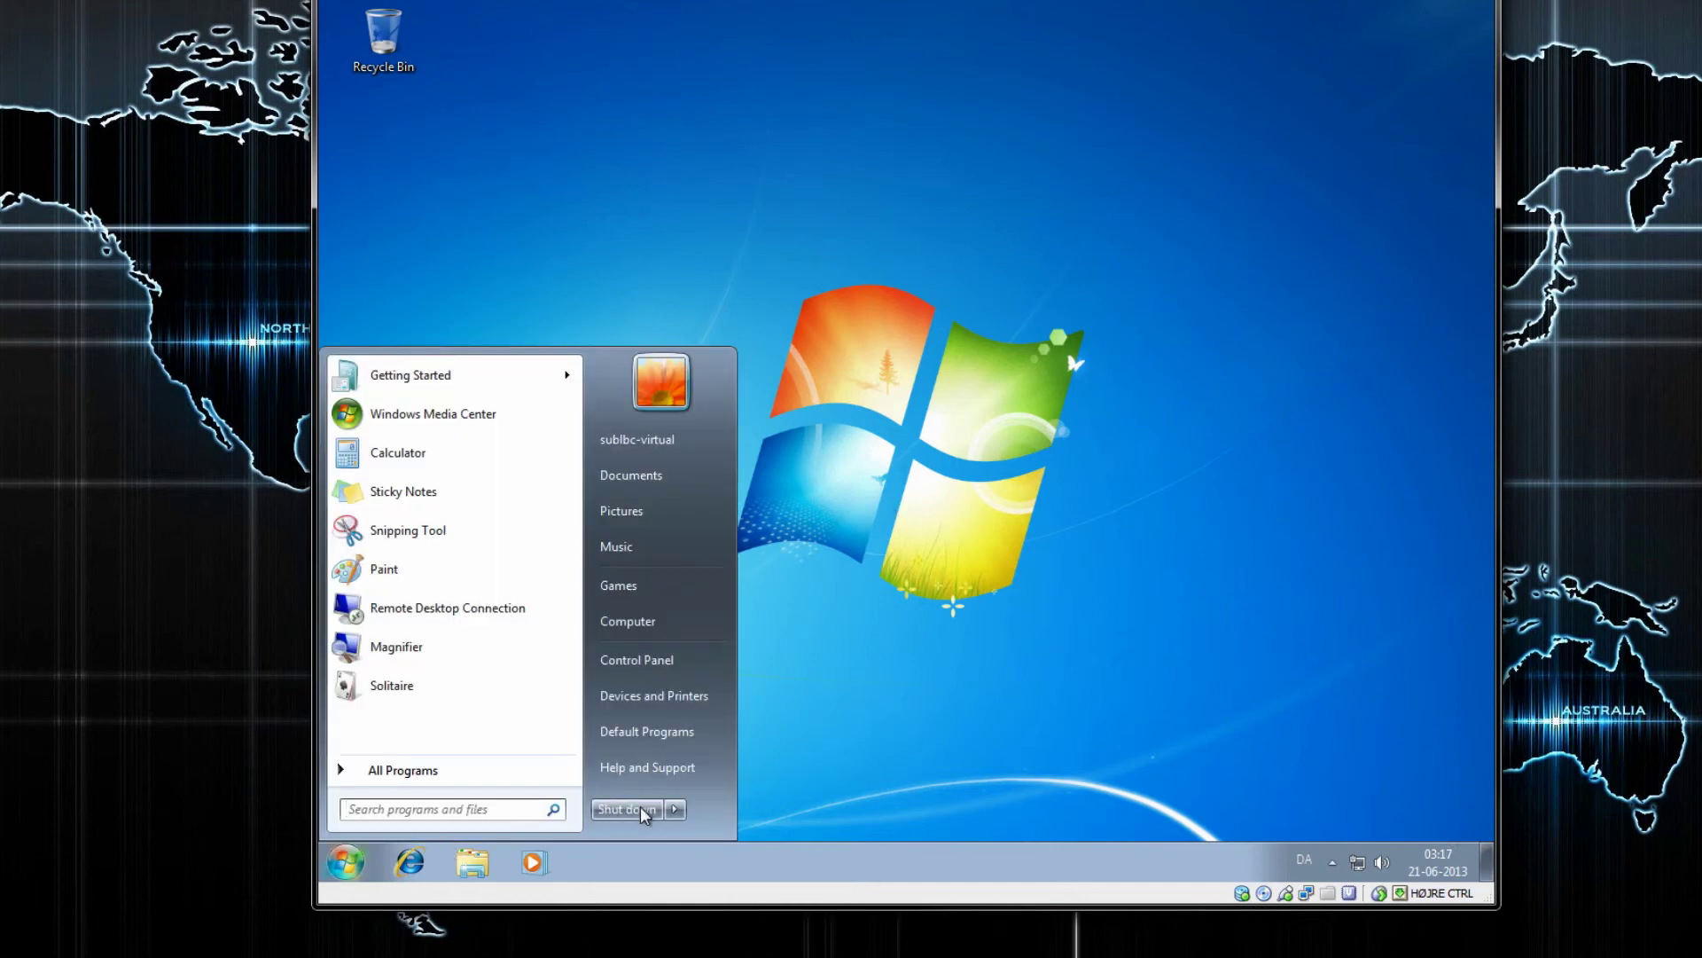
{"action": "mouse_move", "coordinate": [679, 813]}
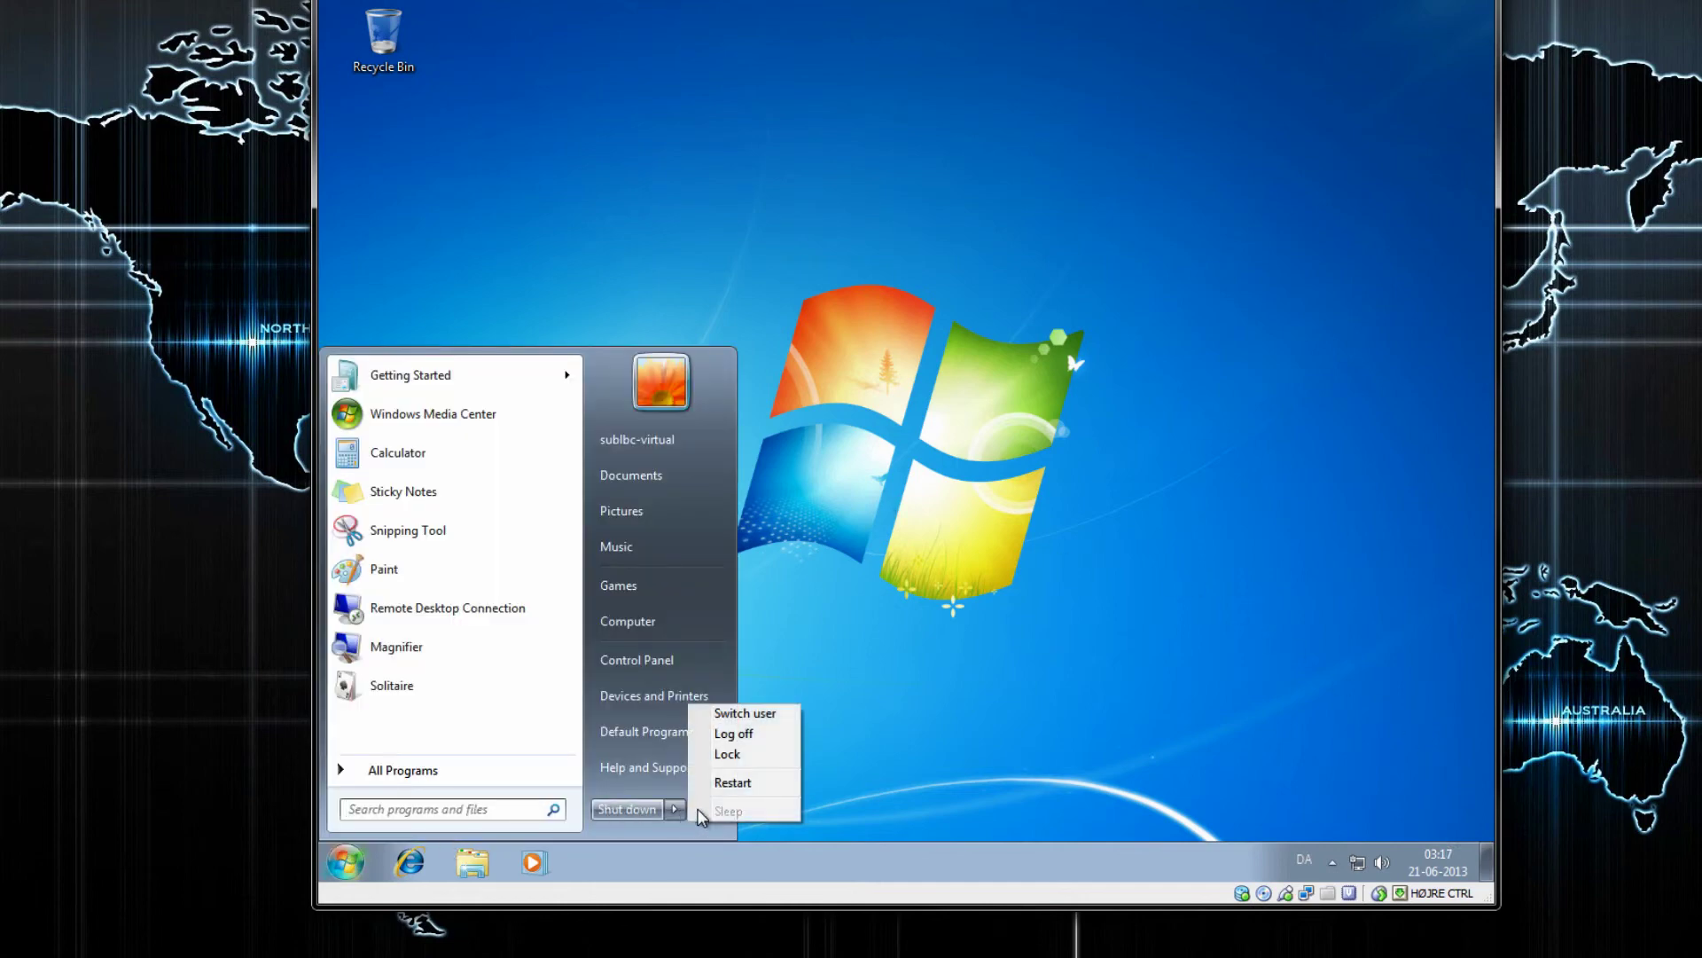
{"action": "left_click", "coordinate": [756, 740]}
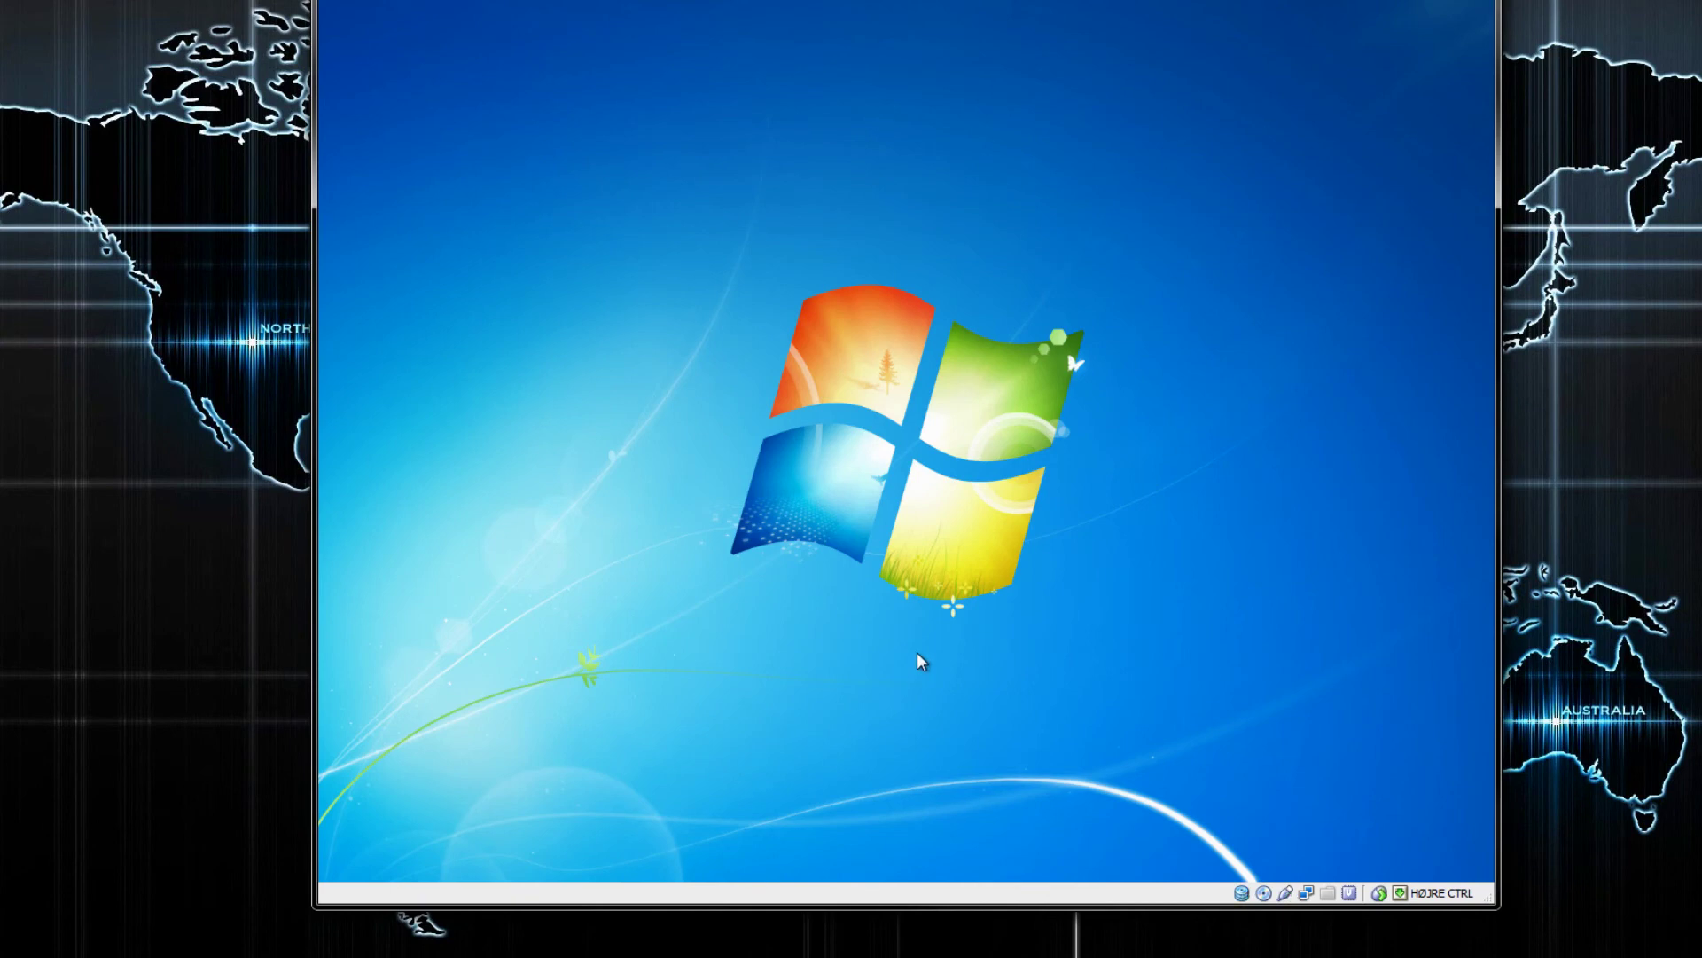